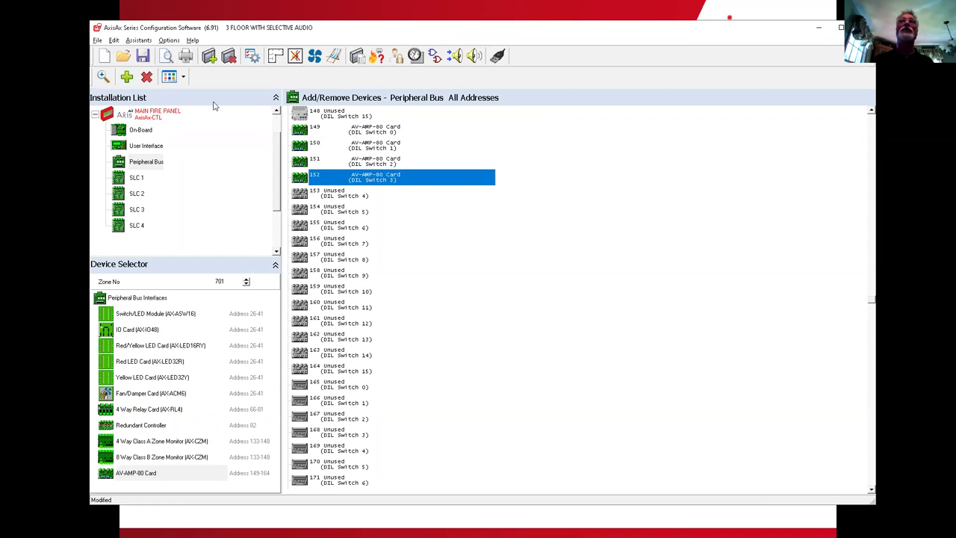
# Filter the Peripheral Bus device list to used addresses only and select the Switch/LED Module at address 26.
pyautogui.click(183, 77)
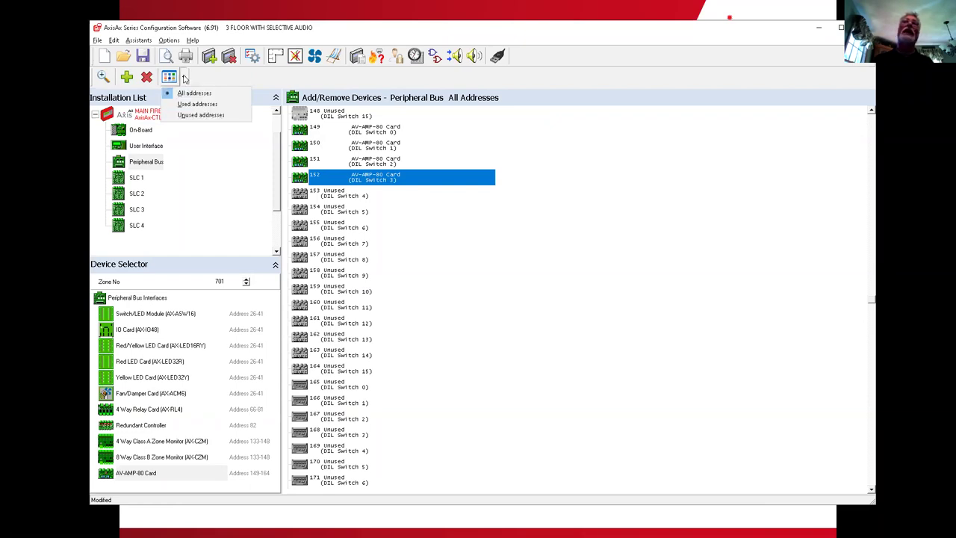
pyautogui.click(205, 107)
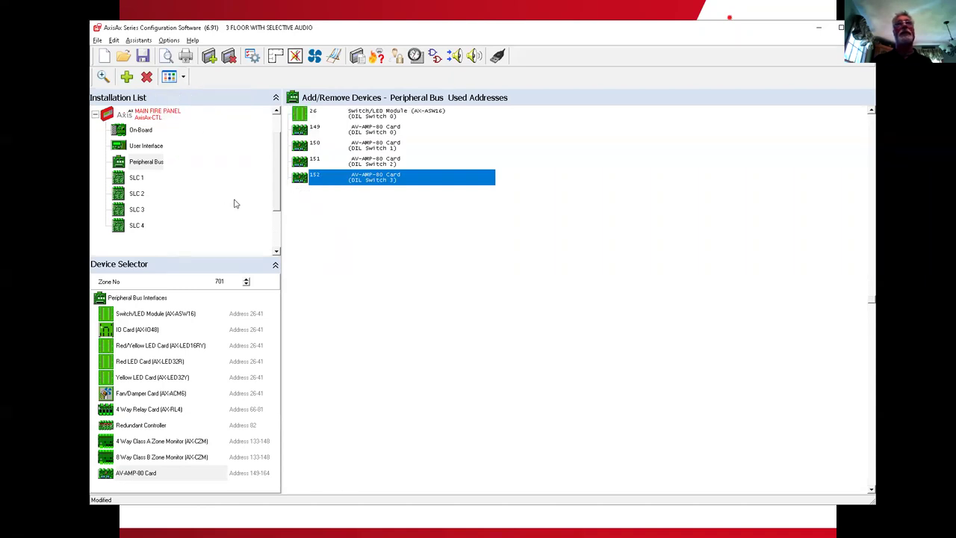
pyautogui.click(331, 118)
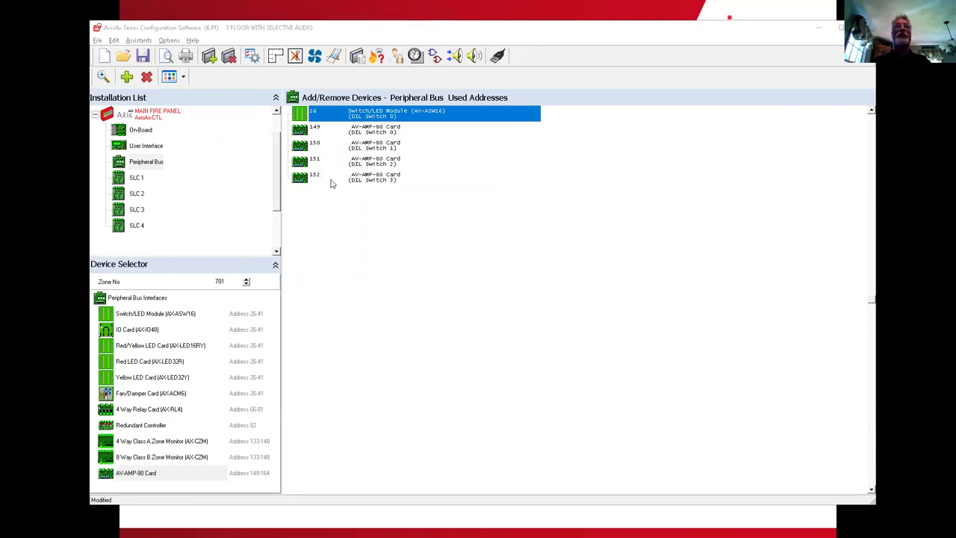
# Switch to the task slide, reveal the signal pattern task, and return to the AxisAx configuration software.
pyautogui.hotkey('alt', 'Tab')
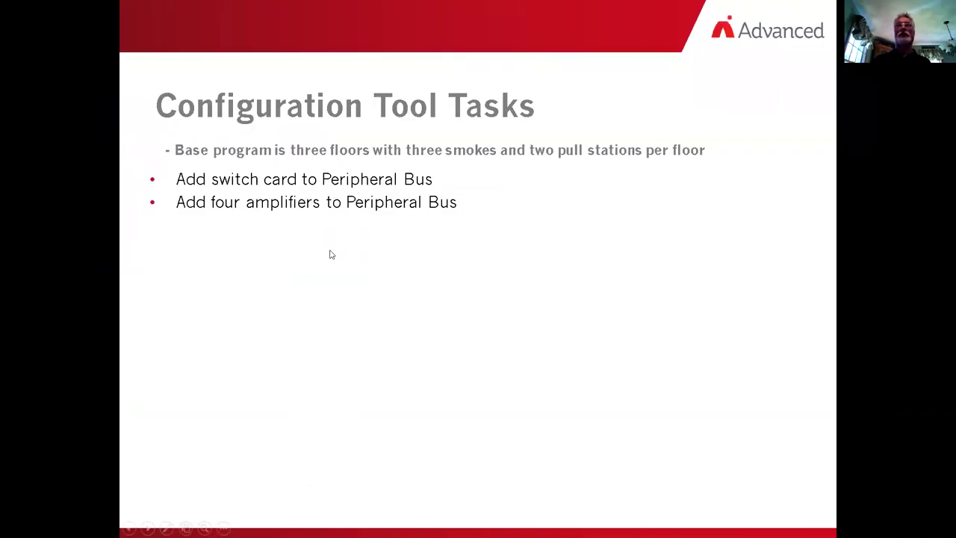
pyautogui.click(331, 255)
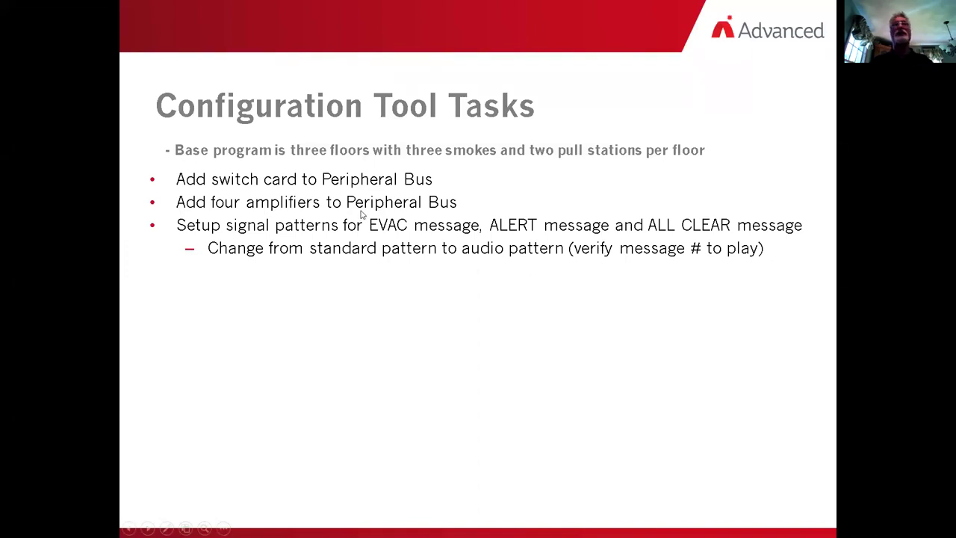
pyautogui.hotkey('alt', 'Tab')
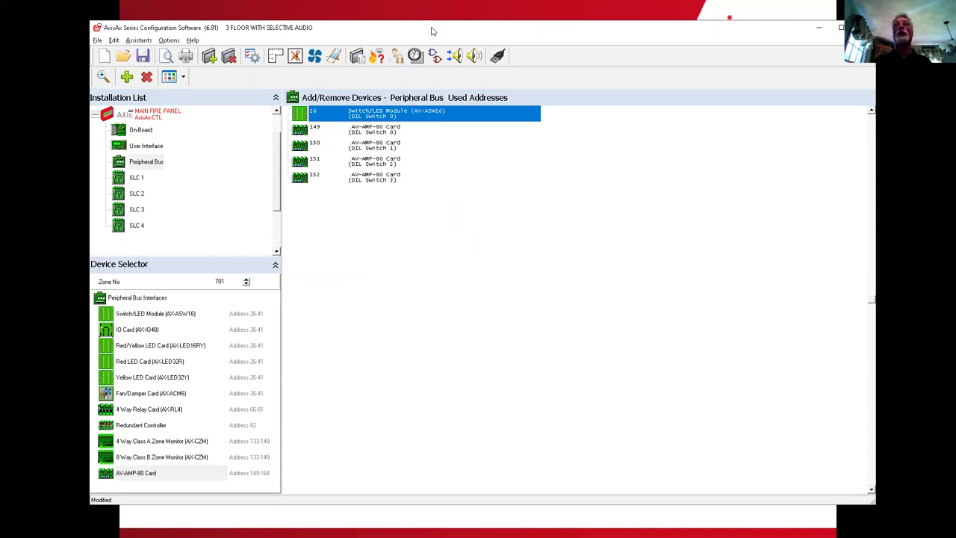
# In the signal patterns, set pattern 11 (EVAC MESSAGE) to Audio Output with audio message 1 (Alarm).
pyautogui.click(474, 57)
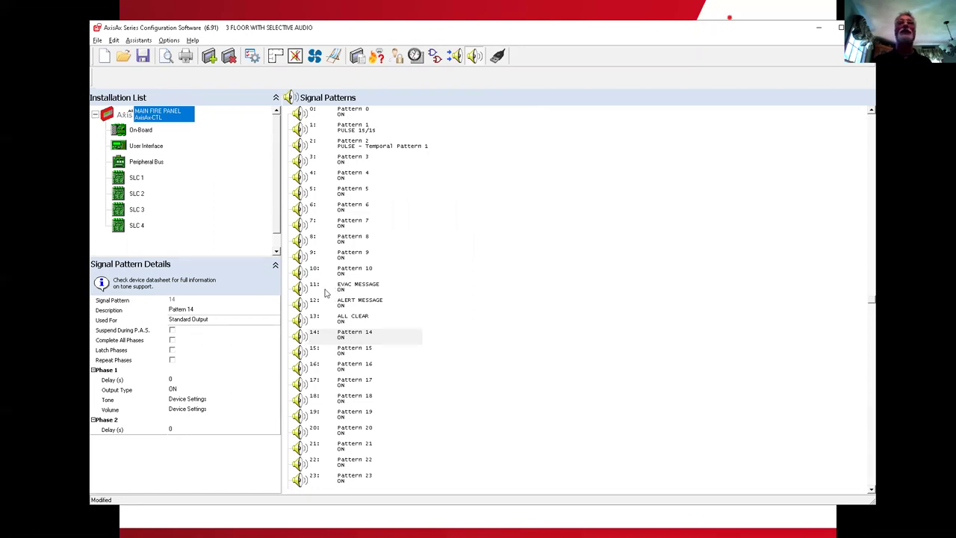
pyautogui.click(326, 293)
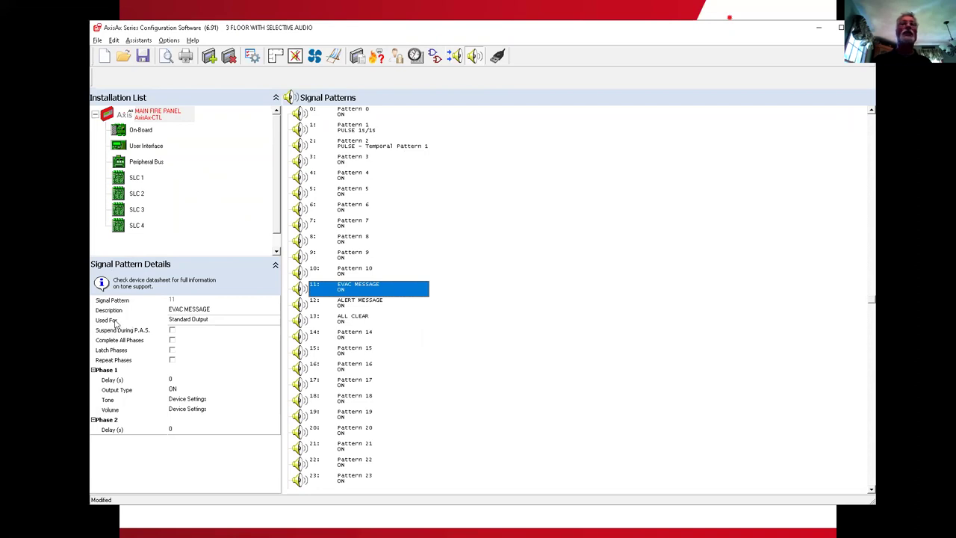
pyautogui.click(191, 323)
pyautogui.click(190, 319)
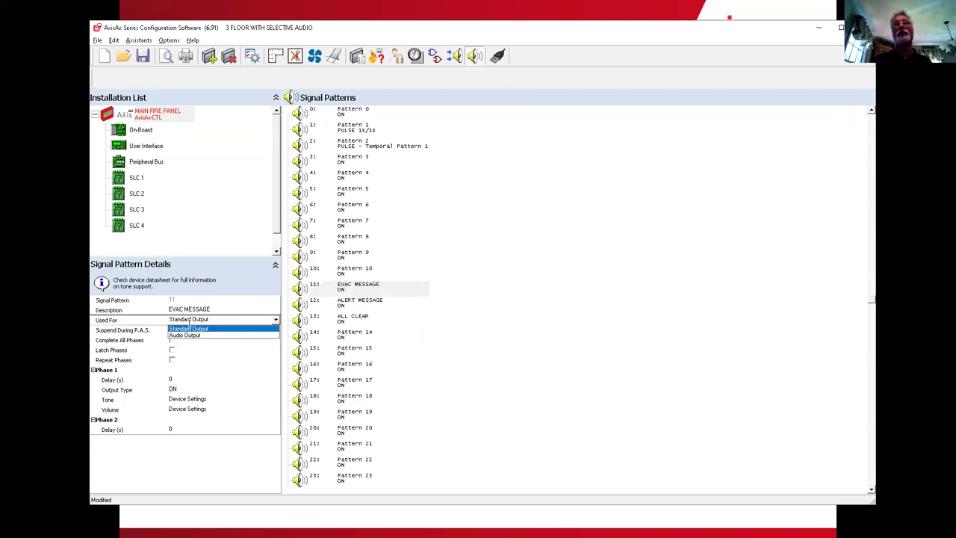
pyautogui.click(192, 335)
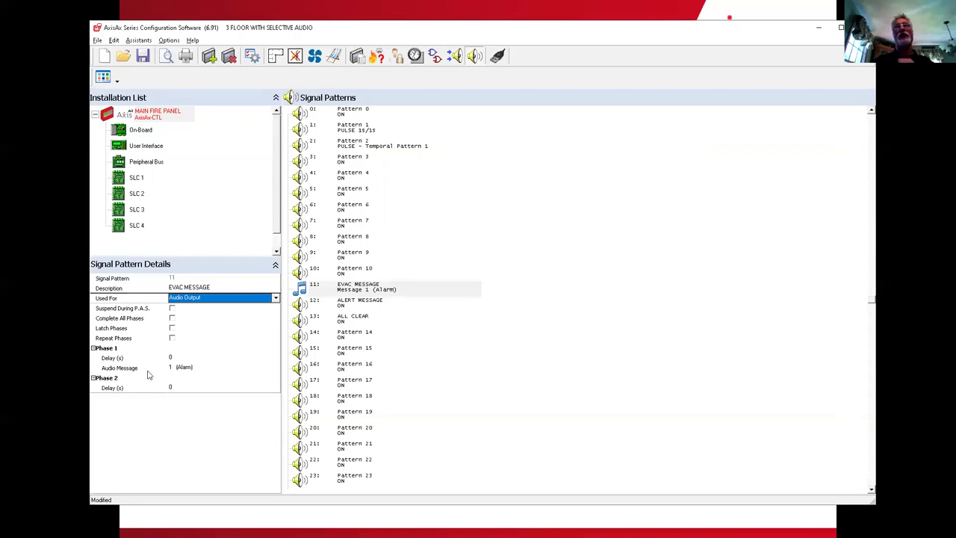
pyautogui.click(182, 370)
pyautogui.click(182, 371)
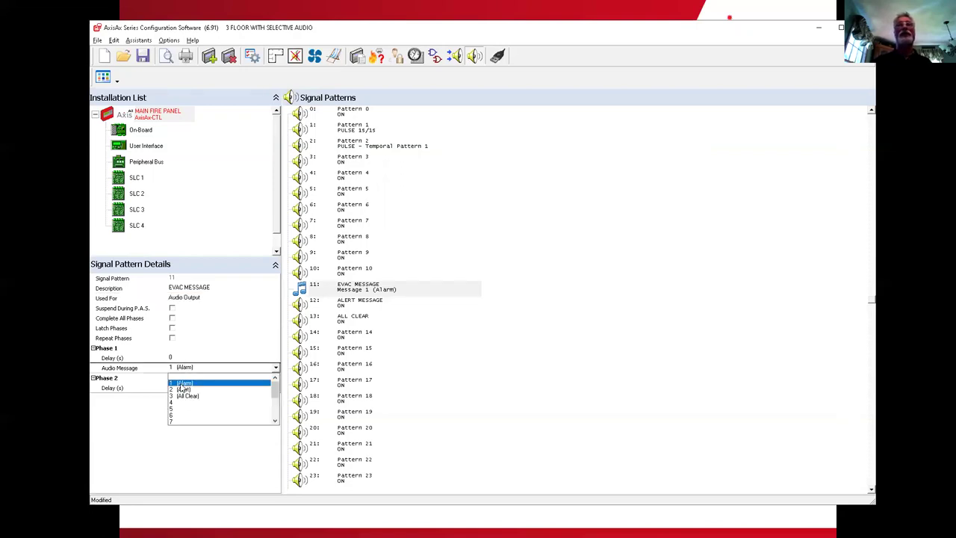
pyautogui.click(182, 384)
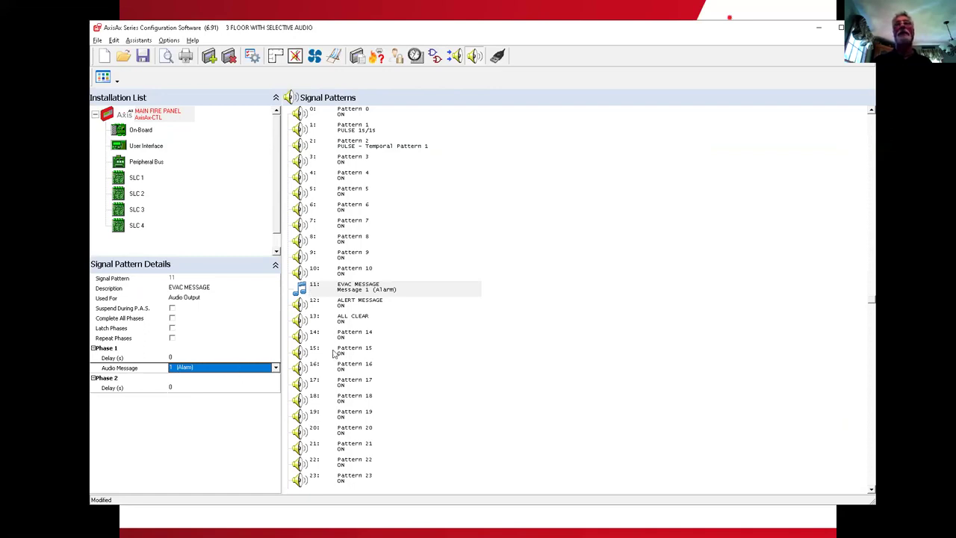
# Set signal pattern 12 (ALERT MESSAGE) to Audio Output with audio message 2 (Alert).
pyautogui.click(348, 304)
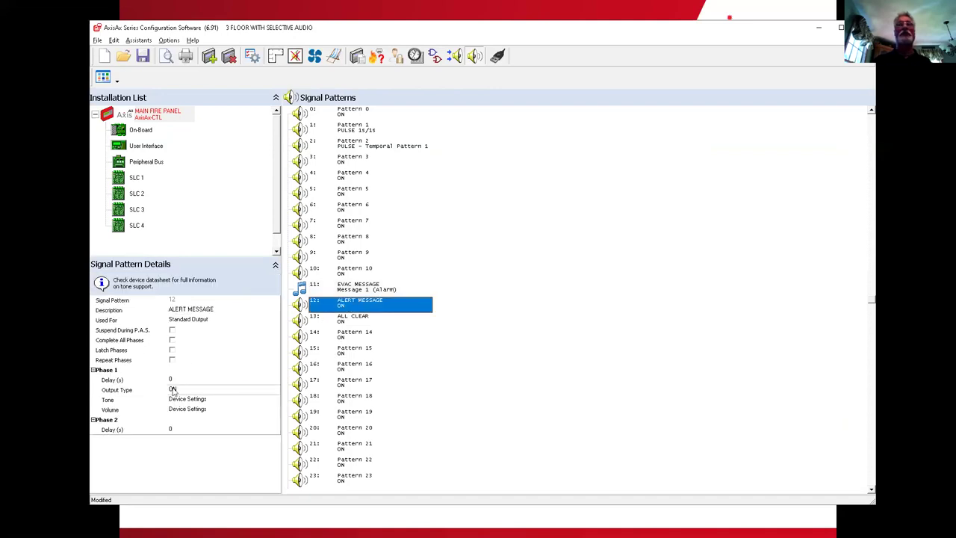
pyautogui.click(194, 320)
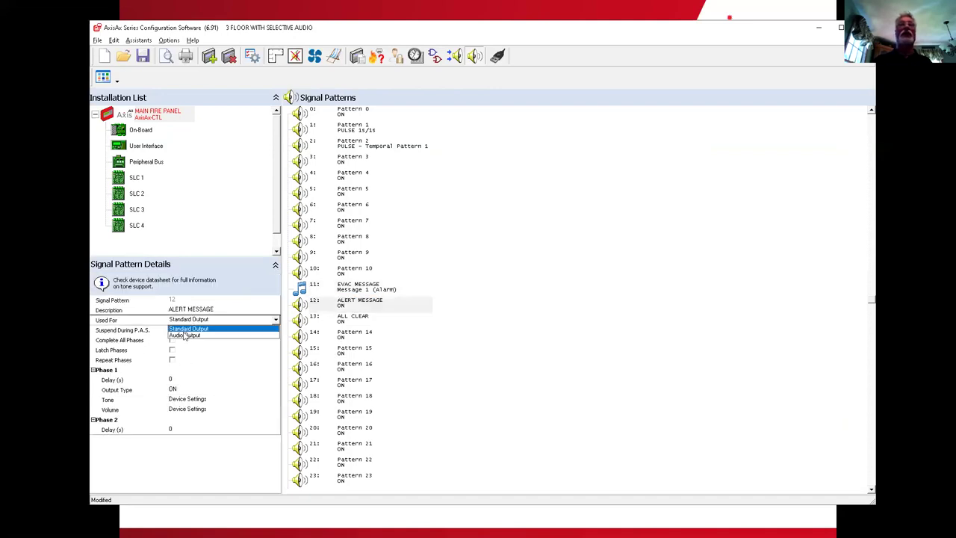
pyautogui.click(186, 335)
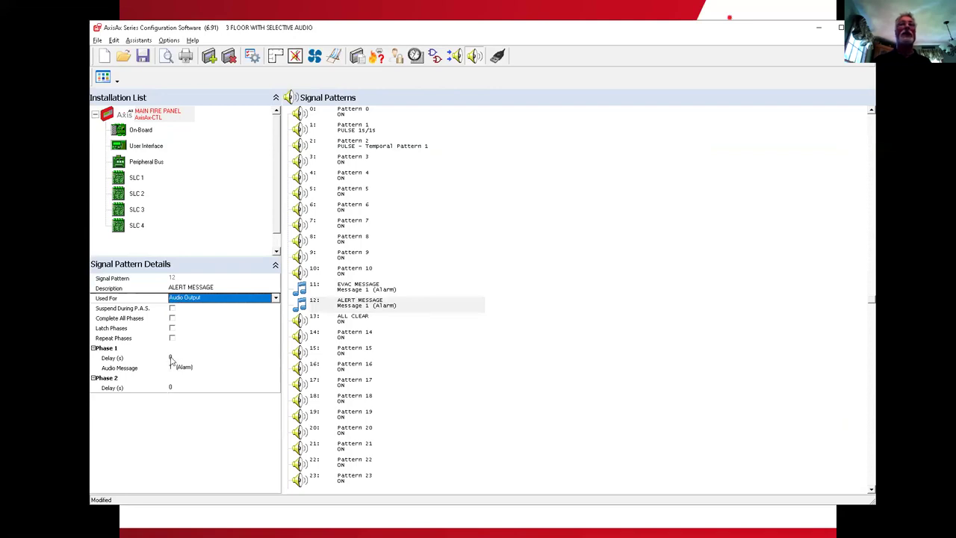
pyautogui.click(176, 368)
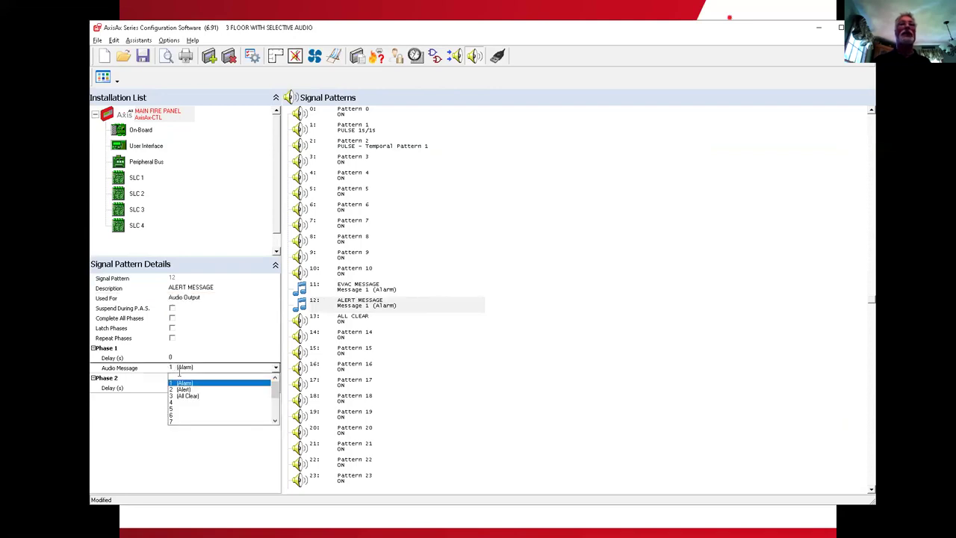
pyautogui.click(188, 389)
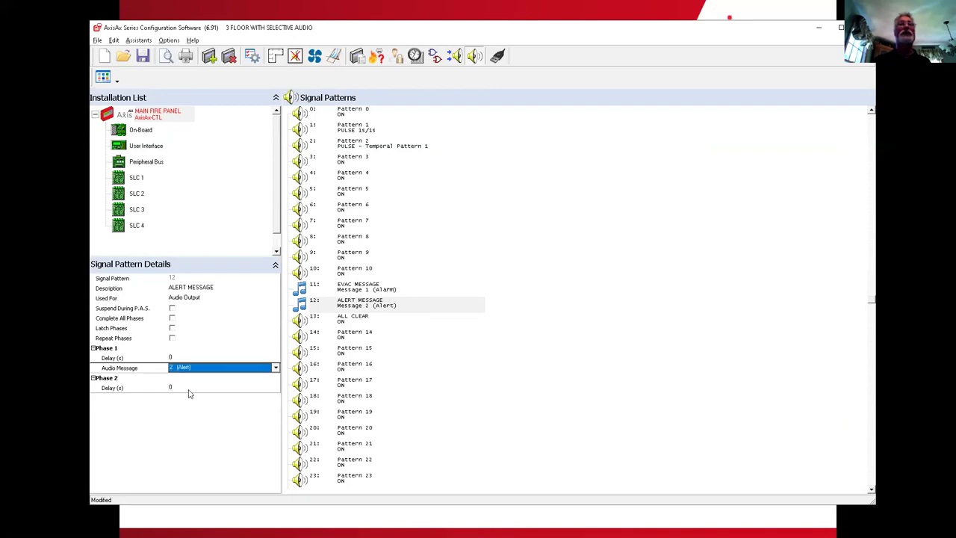
# Set signal pattern 13 (ALL CLEAR) to Audio Output with audio message 3 (All Clear).
pyautogui.click(342, 323)
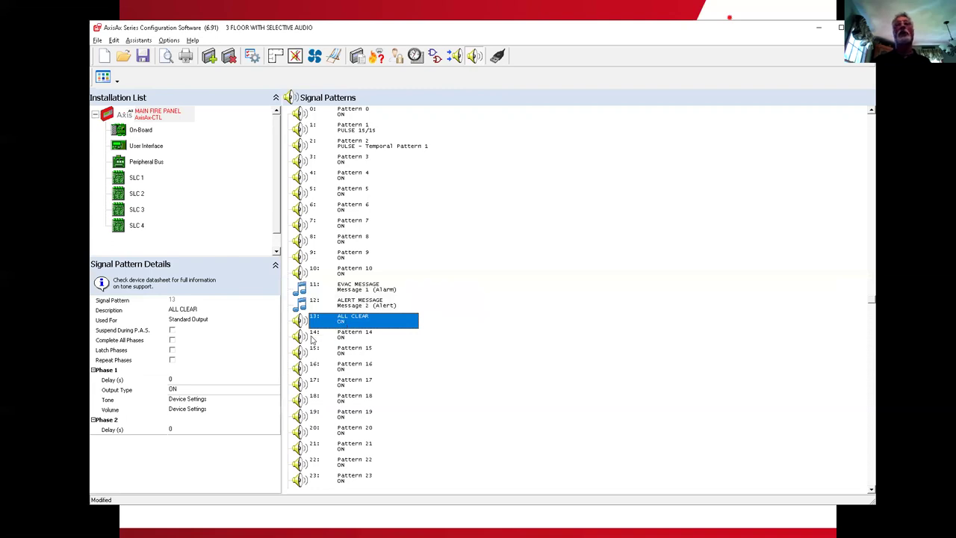
pyautogui.click(204, 320)
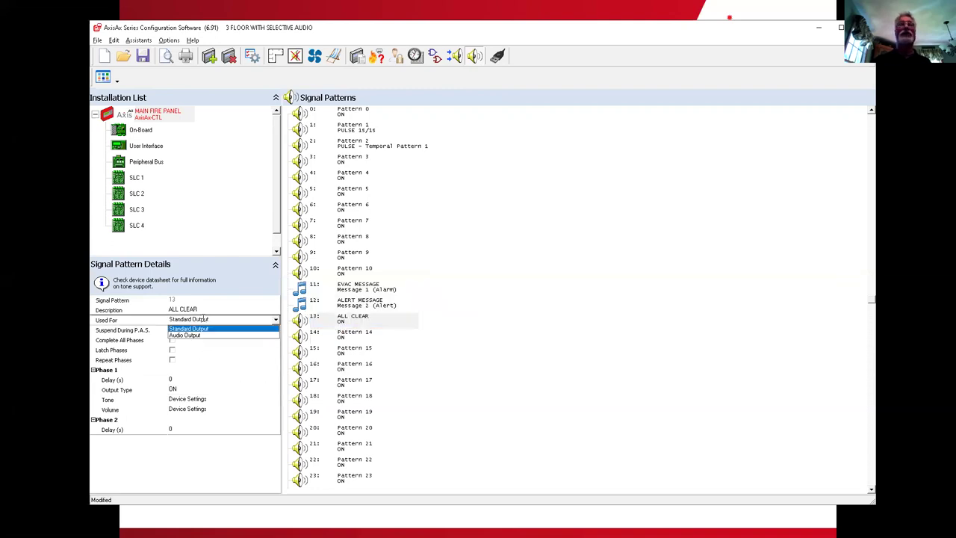
pyautogui.click(190, 335)
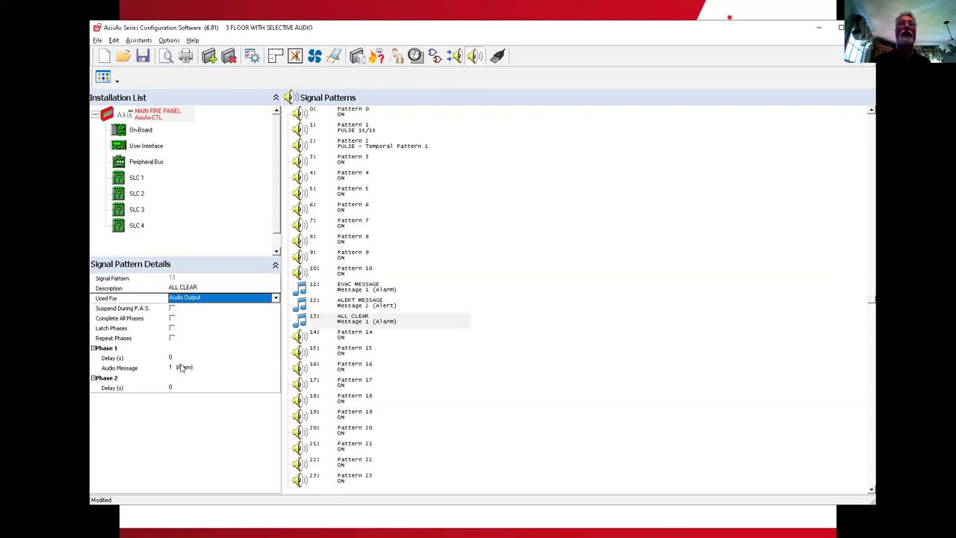
pyautogui.click(181, 367)
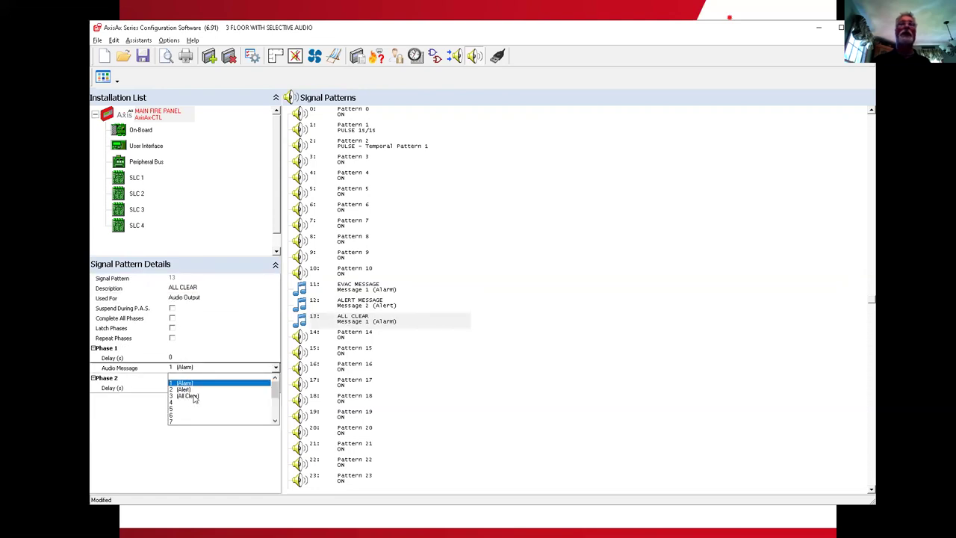
pyautogui.click(192, 397)
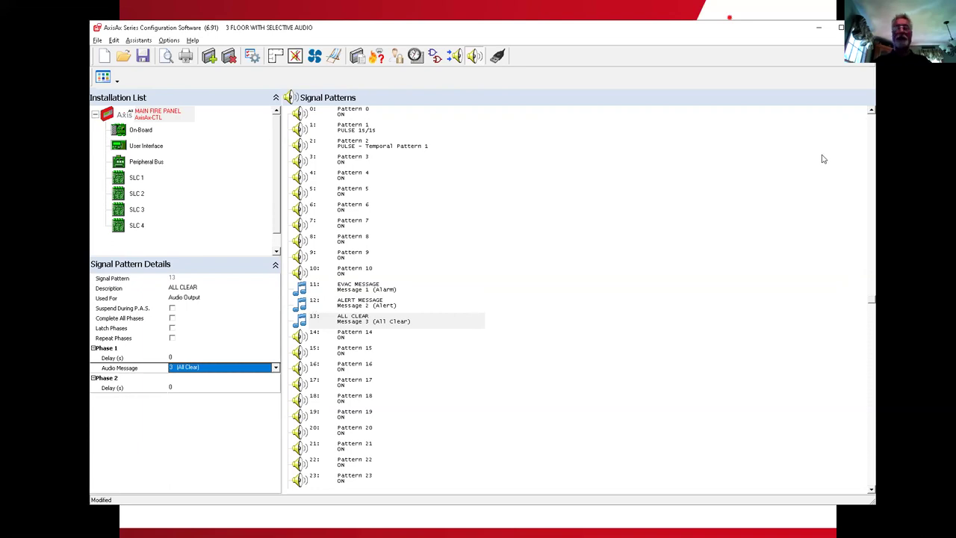
# Switch to the task slide, reveal the output groups task, and return to the AxisAx configuration software.
pyautogui.hotkey('alt', 'Tab')
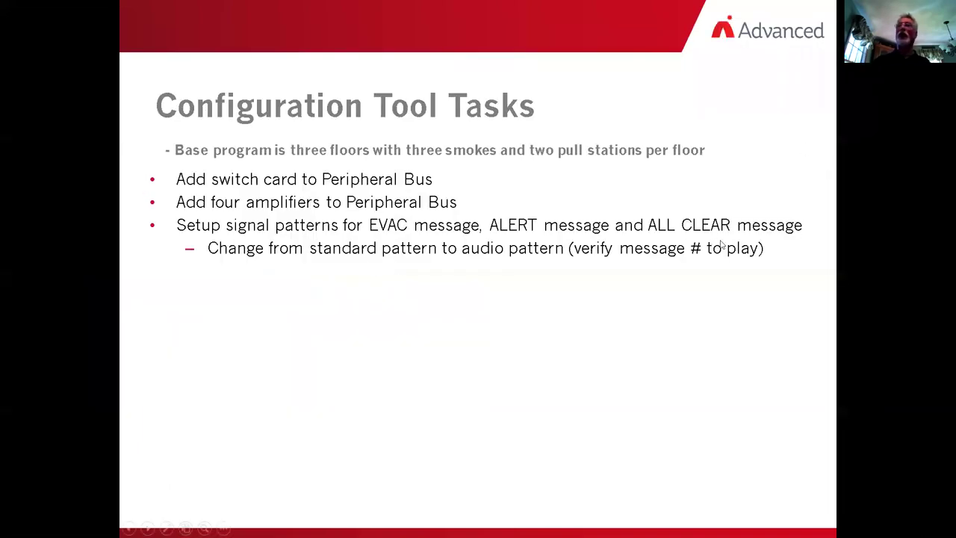
pyautogui.click(387, 288)
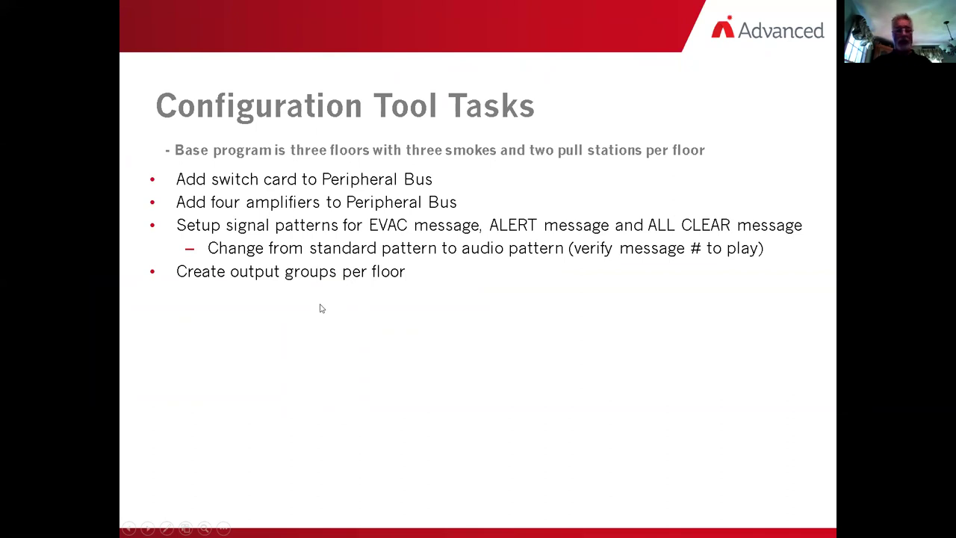
pyautogui.hotkey('alt', 'Tab')
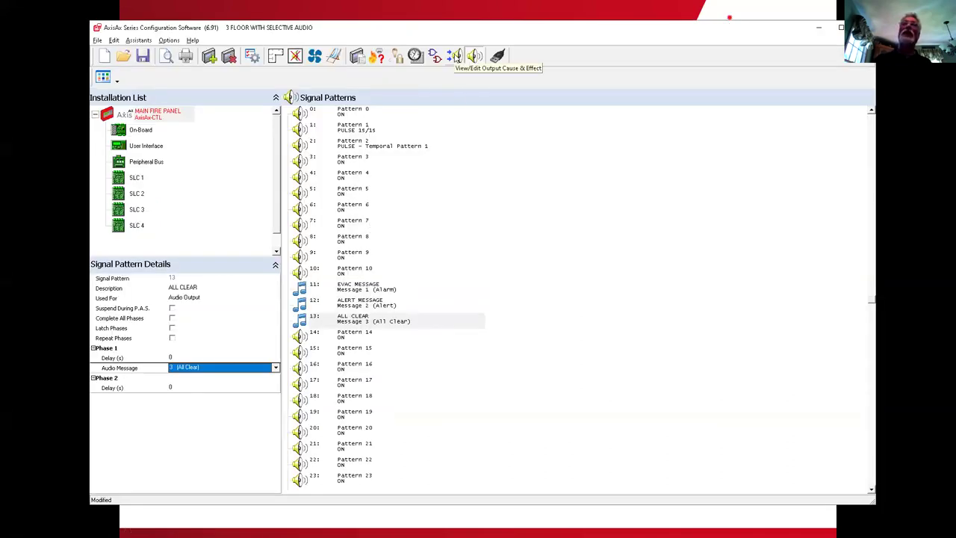
# In the output cause and effect list, add output group 11 described as FLOOR 1 AUDIO and used for Audio Output.
pyautogui.click(455, 56)
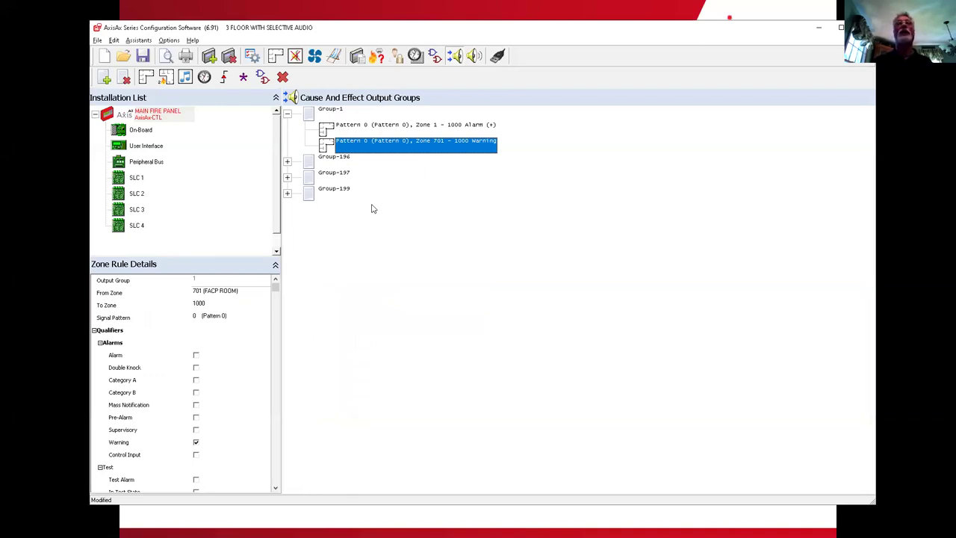
pyautogui.rightClick(401, 193)
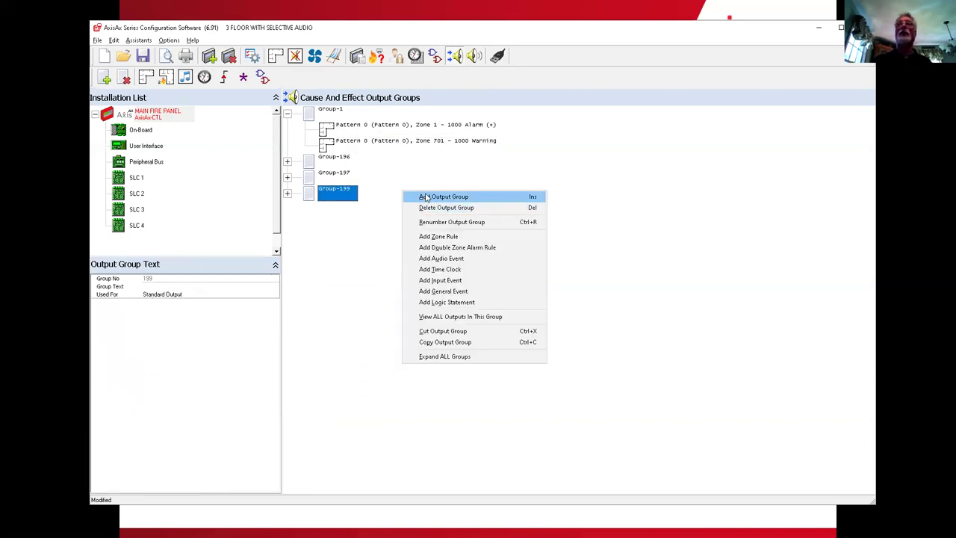
pyautogui.click(427, 197)
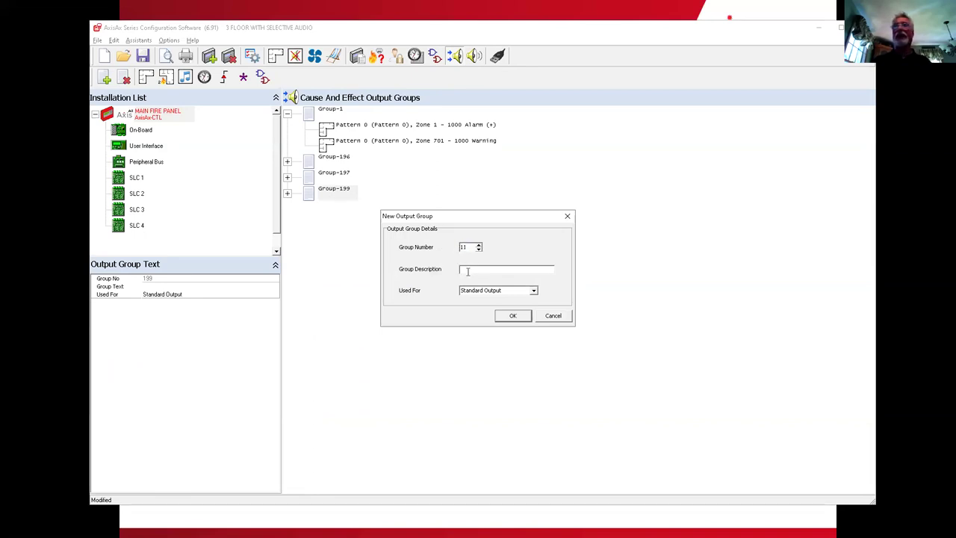
pyautogui.write('FLOOR 1 AUDIO')
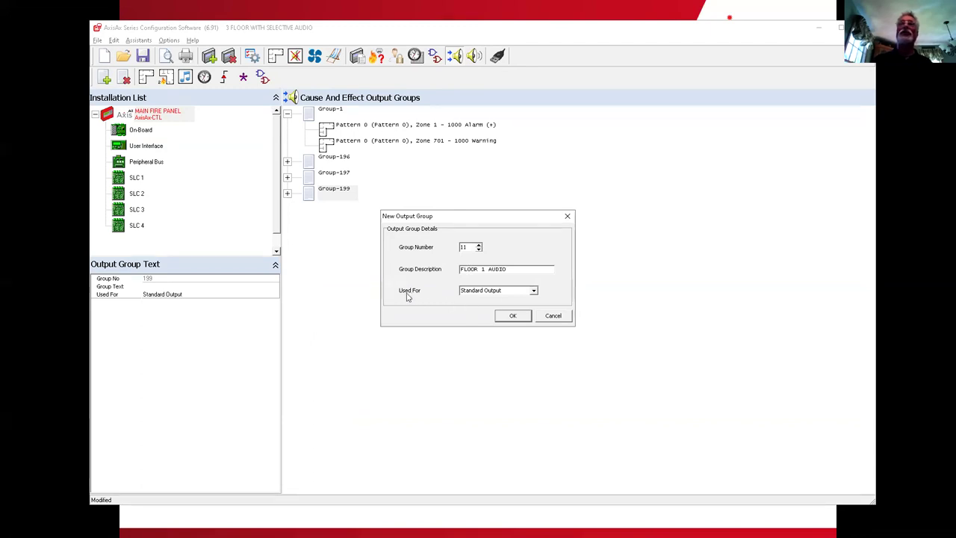
pyautogui.click(534, 291)
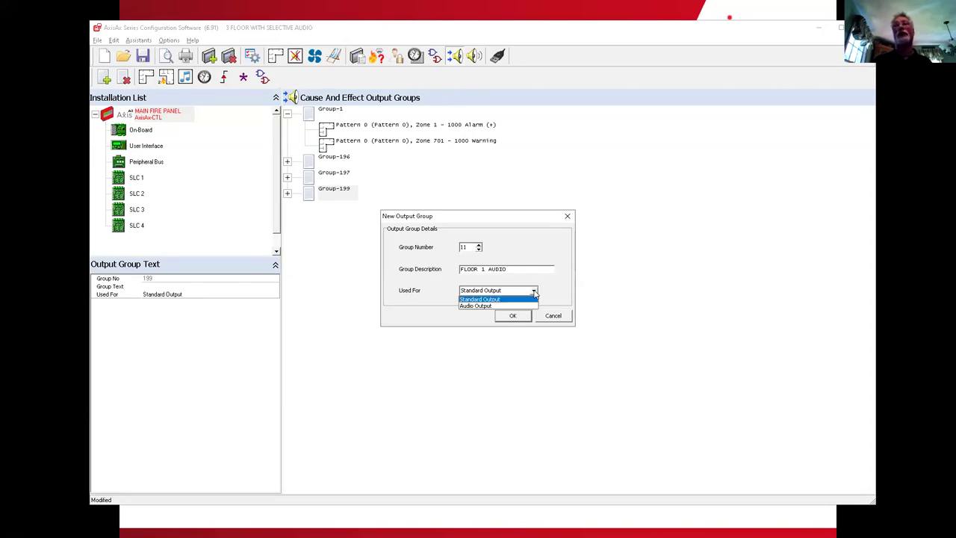
pyautogui.click(484, 307)
pyautogui.click(511, 316)
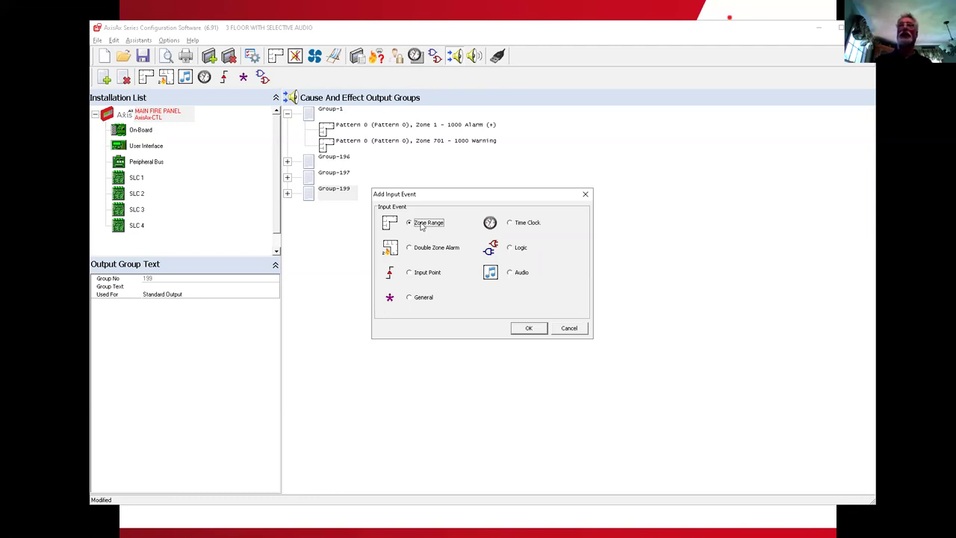
# Give the FLOOR 1 AUDIO group a zone range rule for alarms from zone 1 to zone 2 with audio style 11 (EVAC MESSAGE).
pyautogui.click(528, 328)
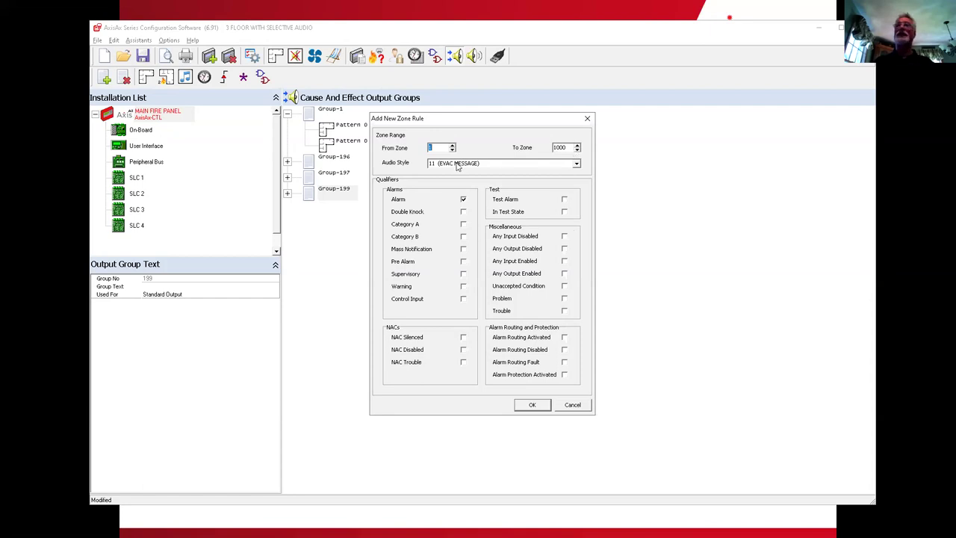
pyautogui.press('Tab')
pyautogui.write('2')
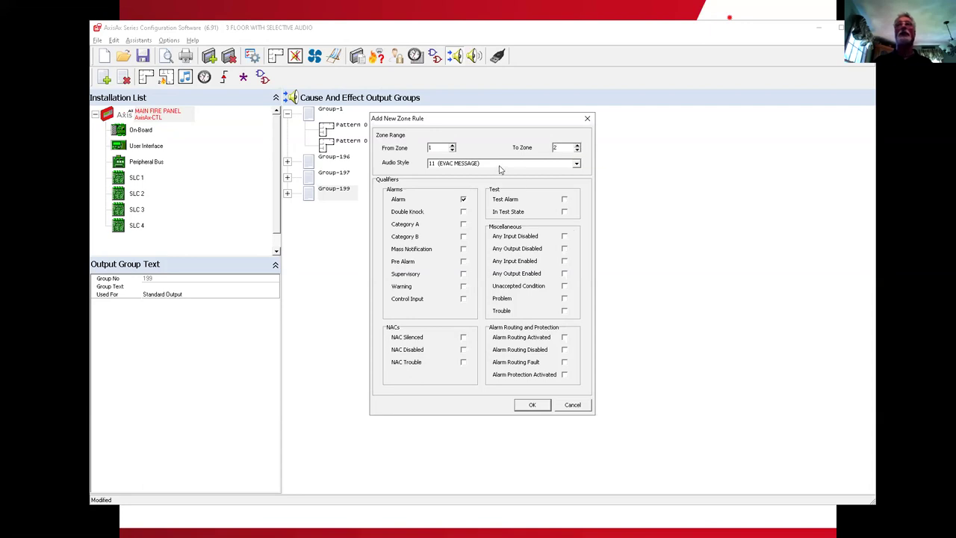
pyautogui.click(530, 407)
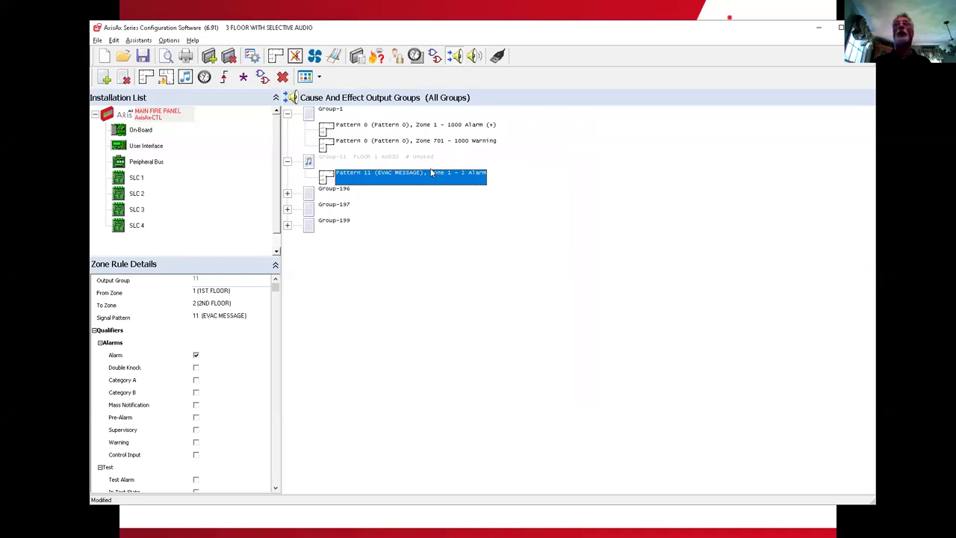
# Add output group 12 described as FLOOR 2 AUDIO and used for Audio Output.
pyautogui.rightClick(499, 168)
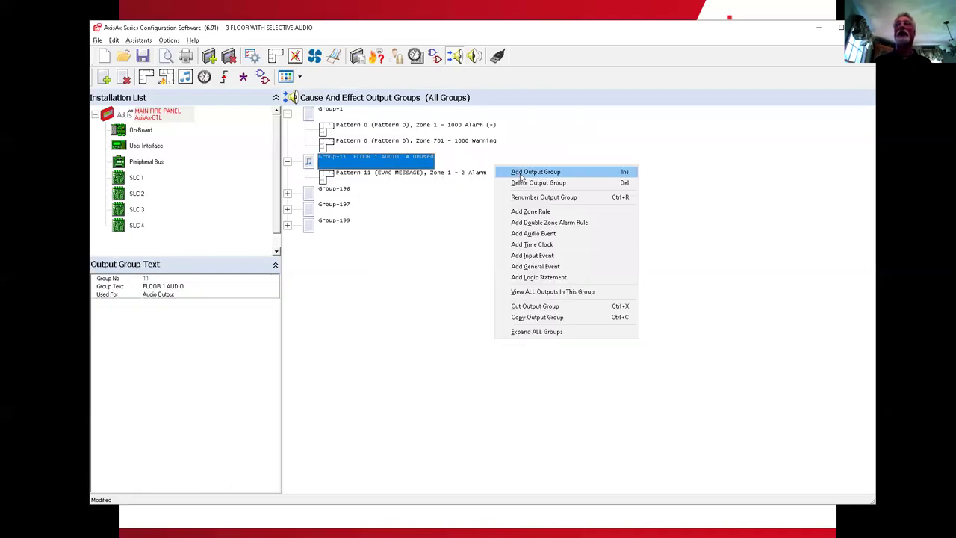
pyautogui.click(522, 174)
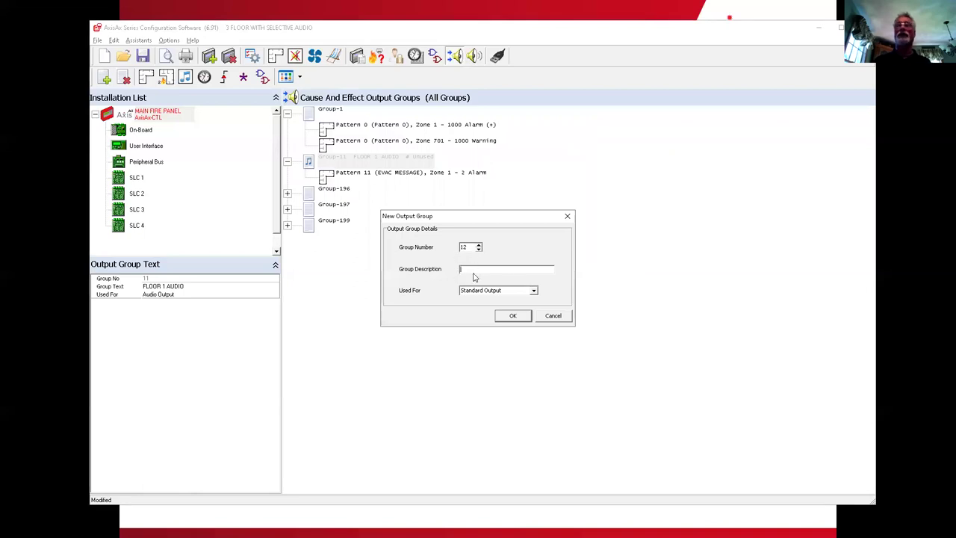
pyautogui.write('FLOOR ')
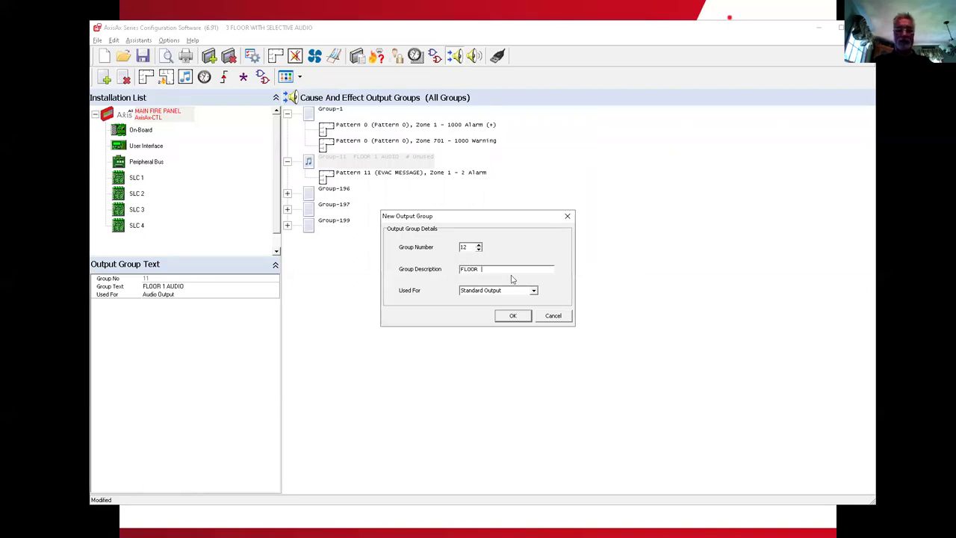
pyautogui.write('2 AUDIO')
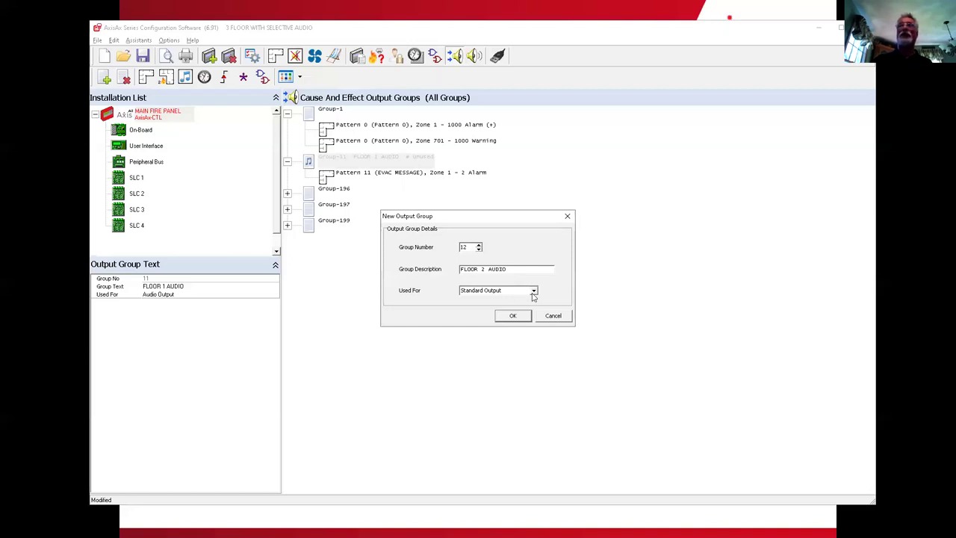
pyautogui.click(533, 290)
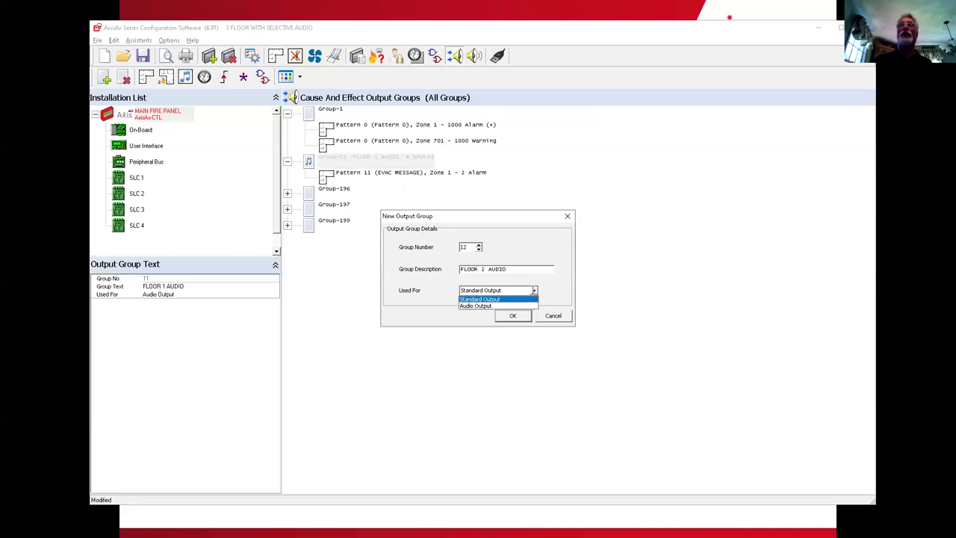
pyautogui.click(499, 306)
pyautogui.click(508, 320)
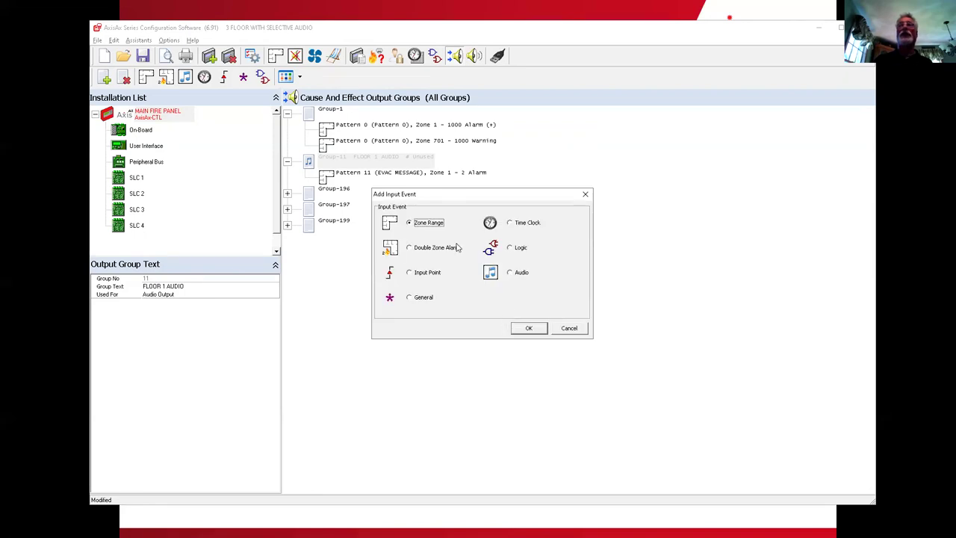
# Give the FLOOR 2 AUDIO group a zone range rule for alarms from zone 1 to zone 3 with audio style 11 (EVAC MESSAGE).
pyautogui.click(530, 330)
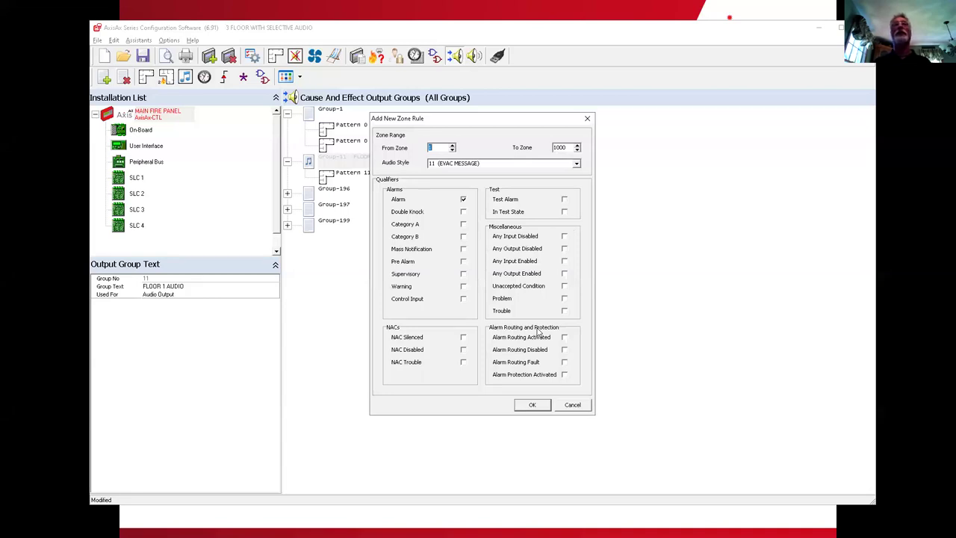
pyautogui.press('Tab')
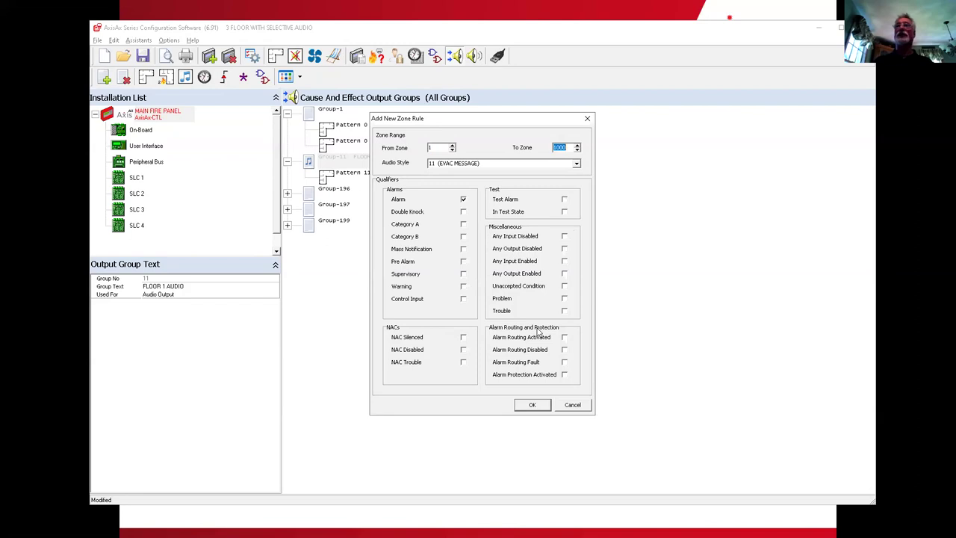
pyautogui.write('3')
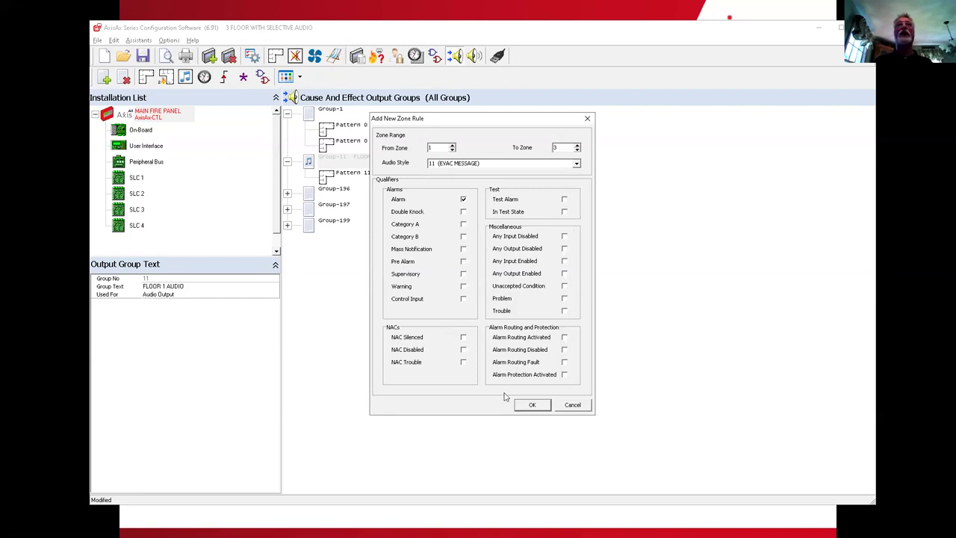
pyautogui.click(532, 406)
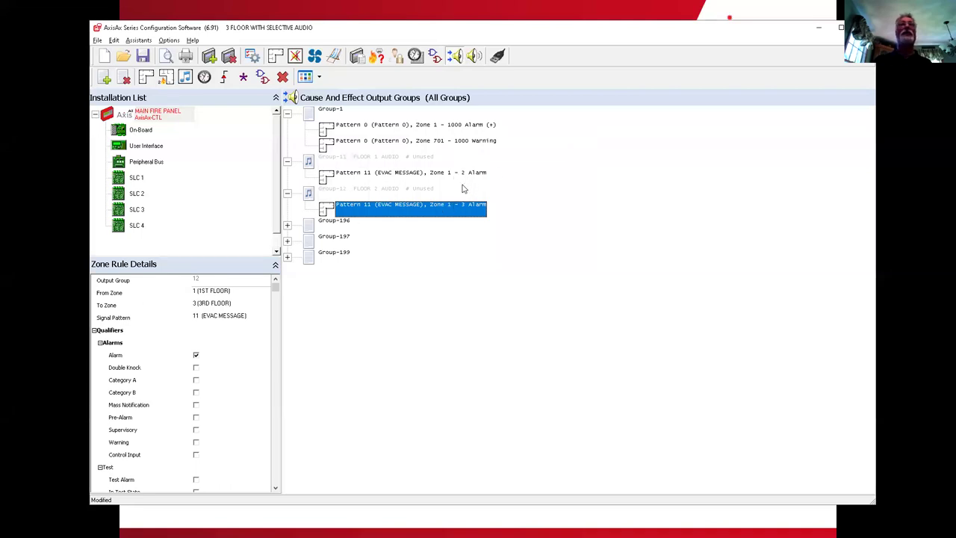
# Add output group 13 described as FLOOR 3 AUDIO and used for Audio Output.
pyautogui.rightClick(496, 219)
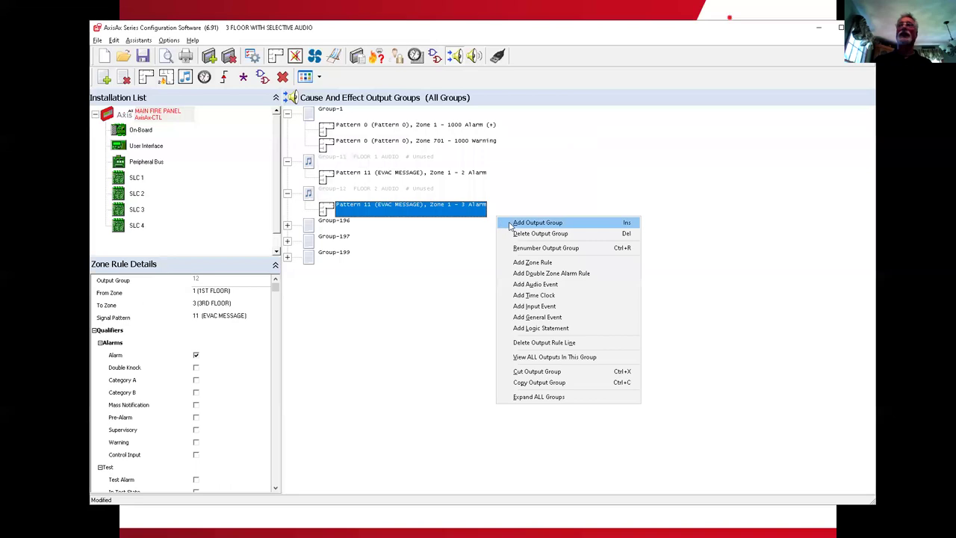
pyautogui.click(511, 224)
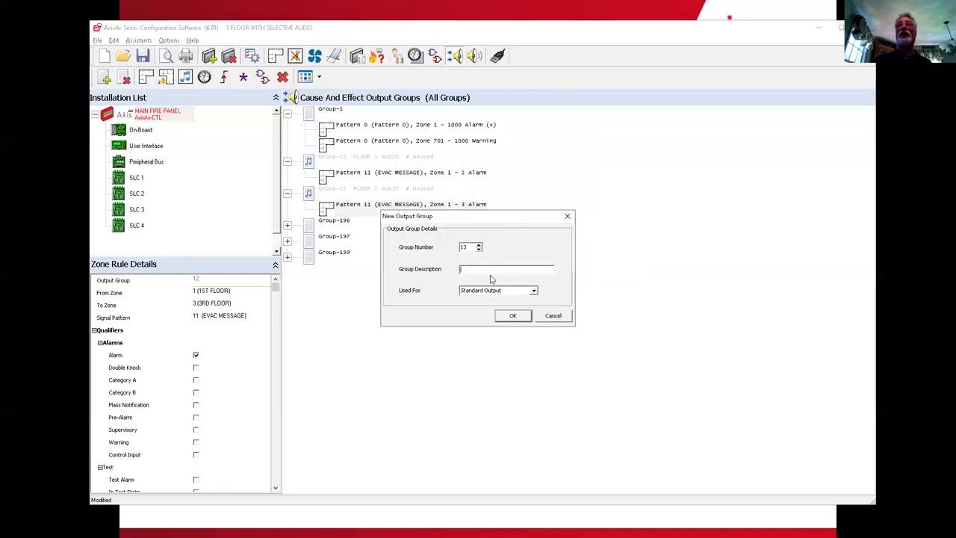
pyautogui.write('FLOOR 3 AUDIO')
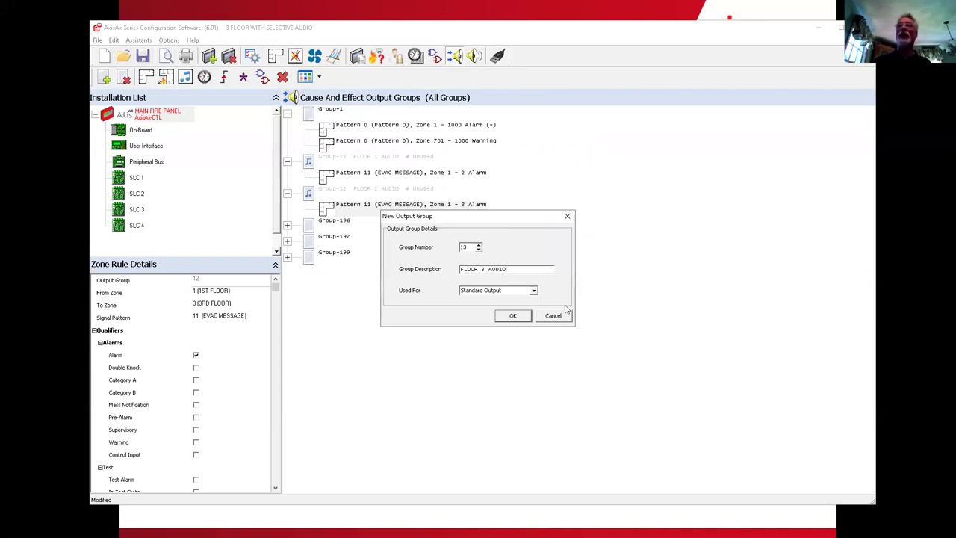
pyautogui.click(533, 290)
pyautogui.click(515, 306)
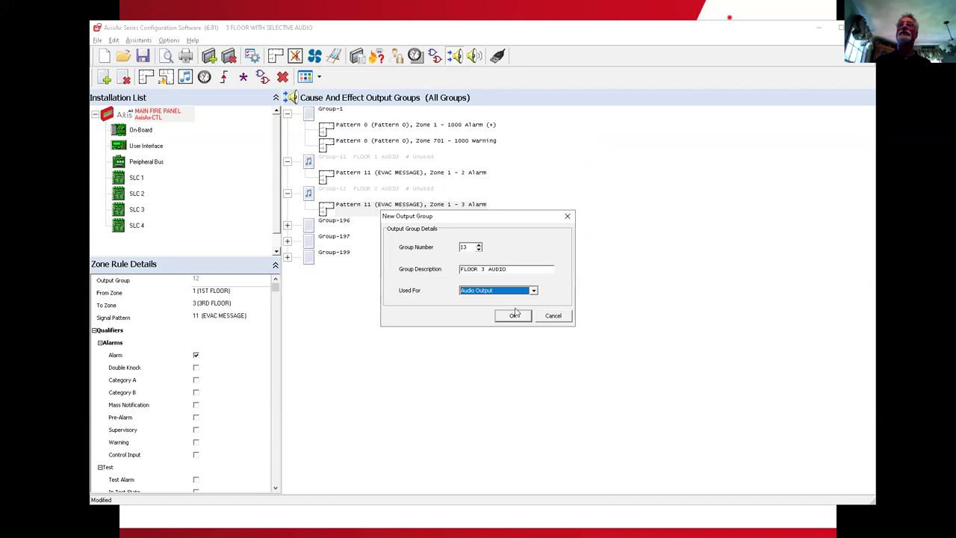
pyautogui.click(518, 319)
# Give the FLOOR 3 AUDIO group a zone range rule for alarms from zone 2 to zone 3 with audio style 11 (EVAC MESSAGE).
pyautogui.click(526, 328)
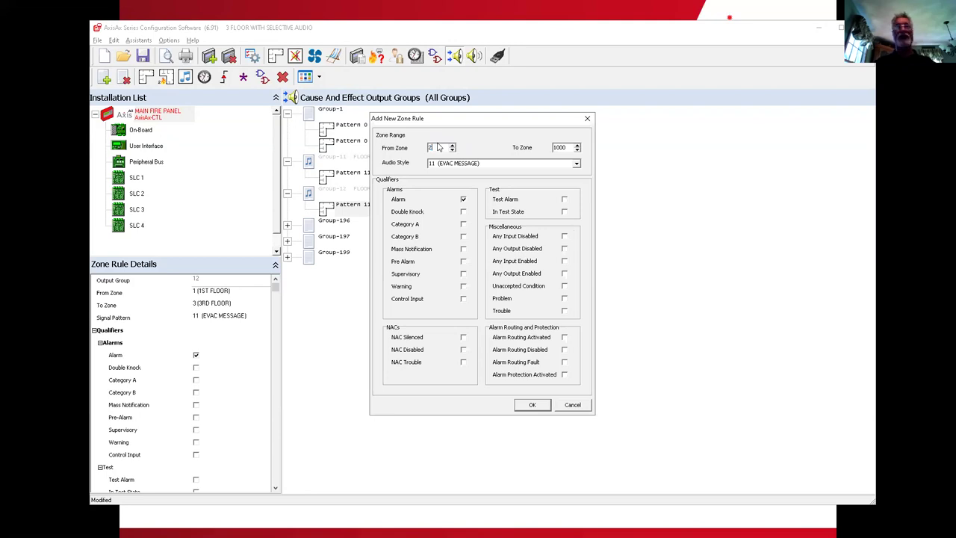
pyautogui.press('Tab')
pyautogui.write('3')
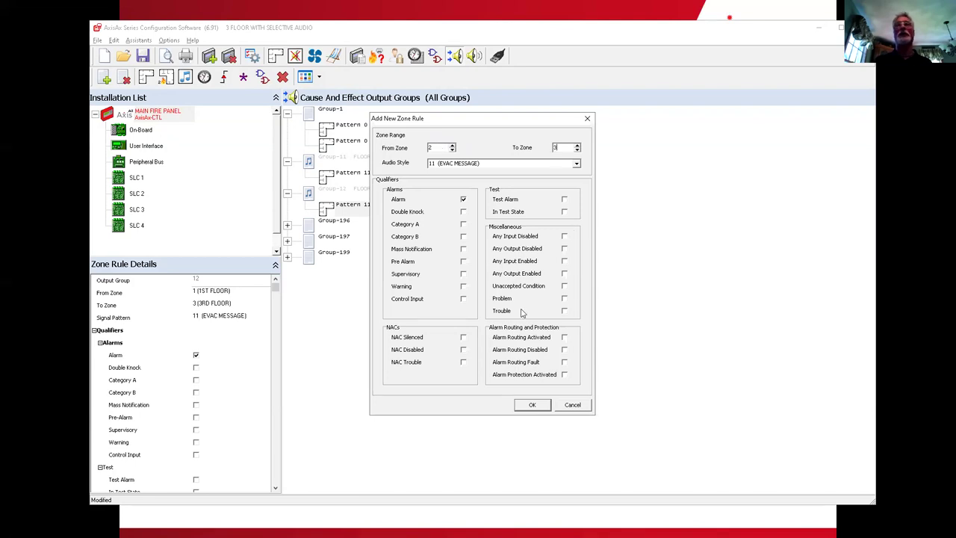
pyautogui.click(533, 404)
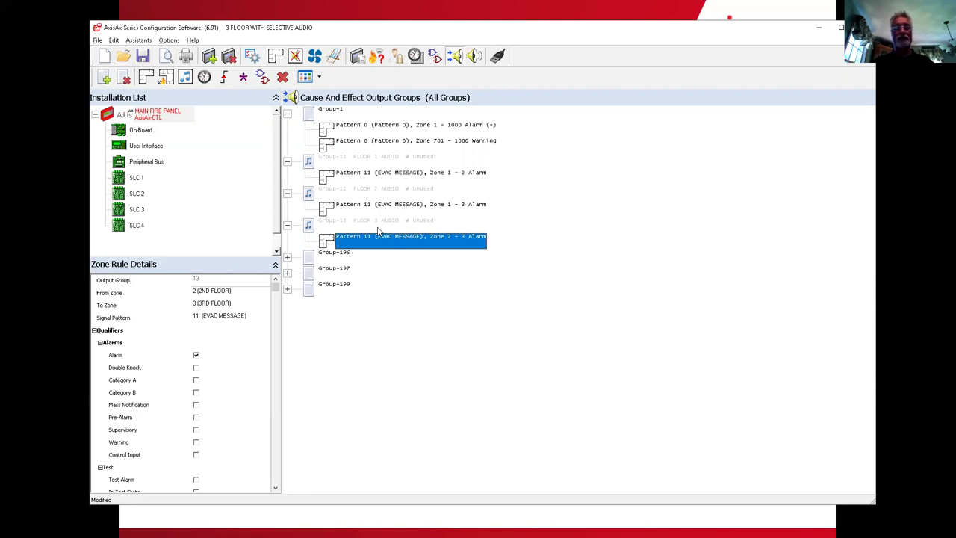
# Switch to the task slide, reveal the amplifier type tasks, and return to the AxisAx configuration software.
pyautogui.hotkey('alt', 'Tab')
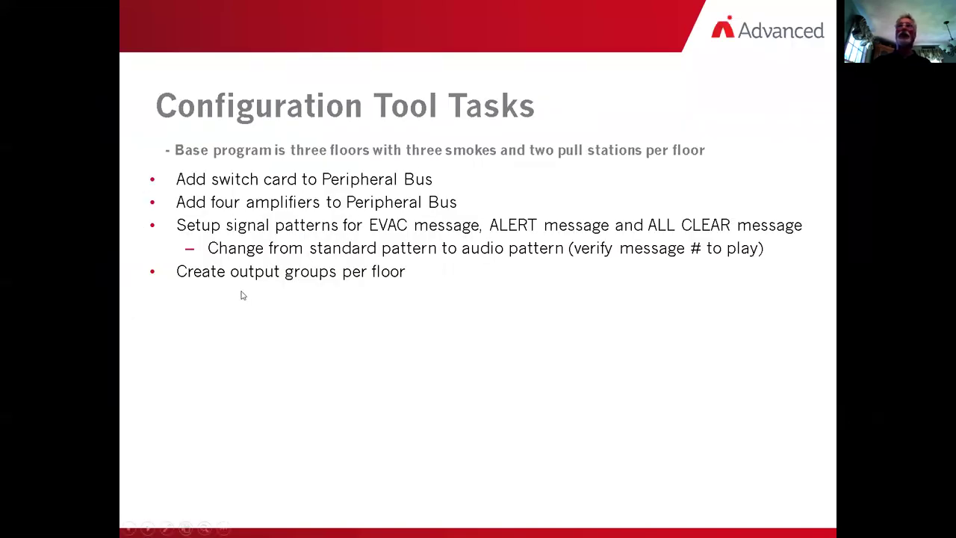
pyautogui.click(237, 318)
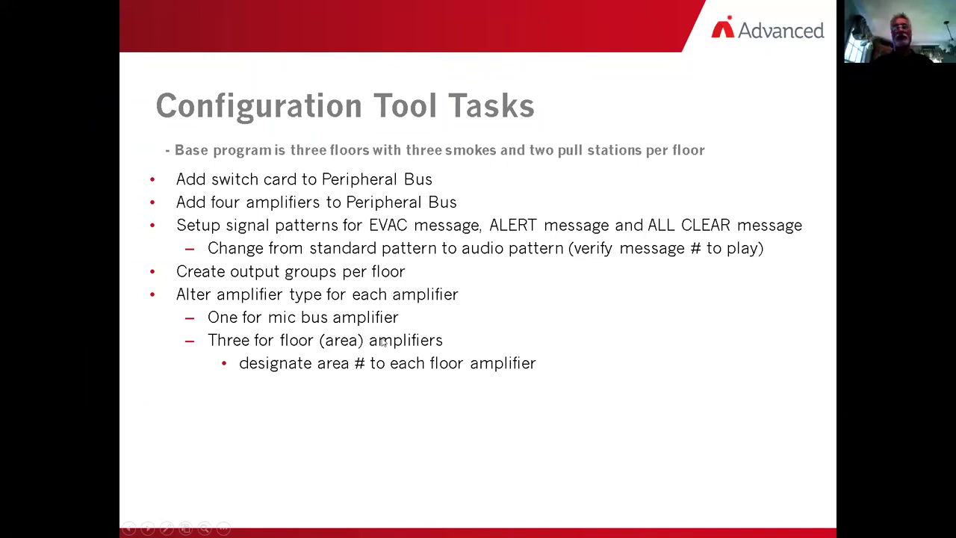
pyautogui.hotkey('alt', 'Tab')
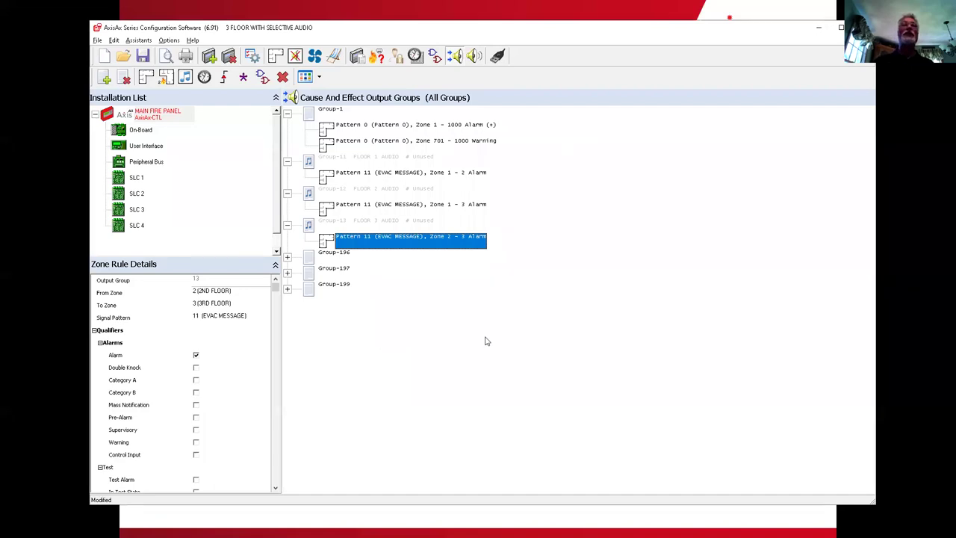
# Open the Peripheral Bus devices and show the point-level device information for the AV-AMP-80 card at address 149.
pyautogui.click(153, 162)
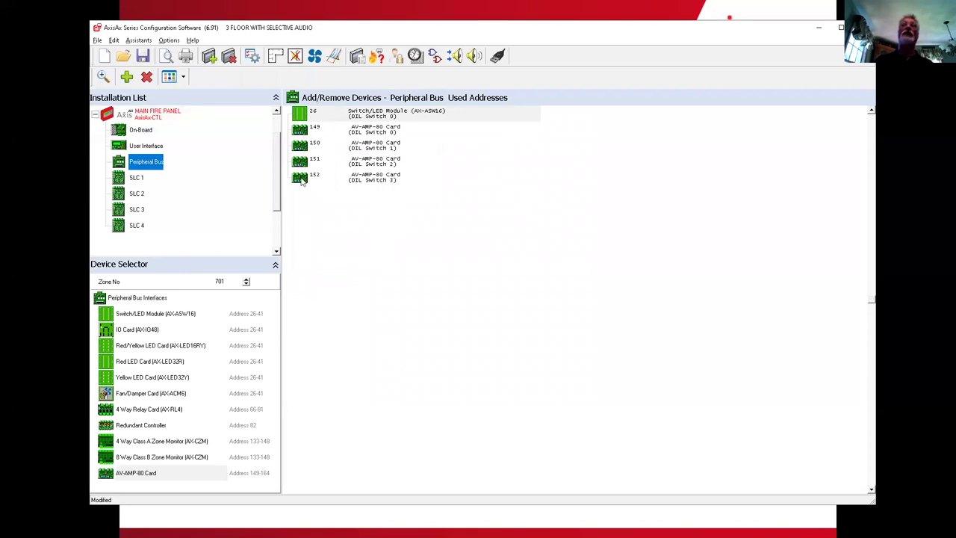
pyautogui.click(307, 132)
pyautogui.rightClick(307, 133)
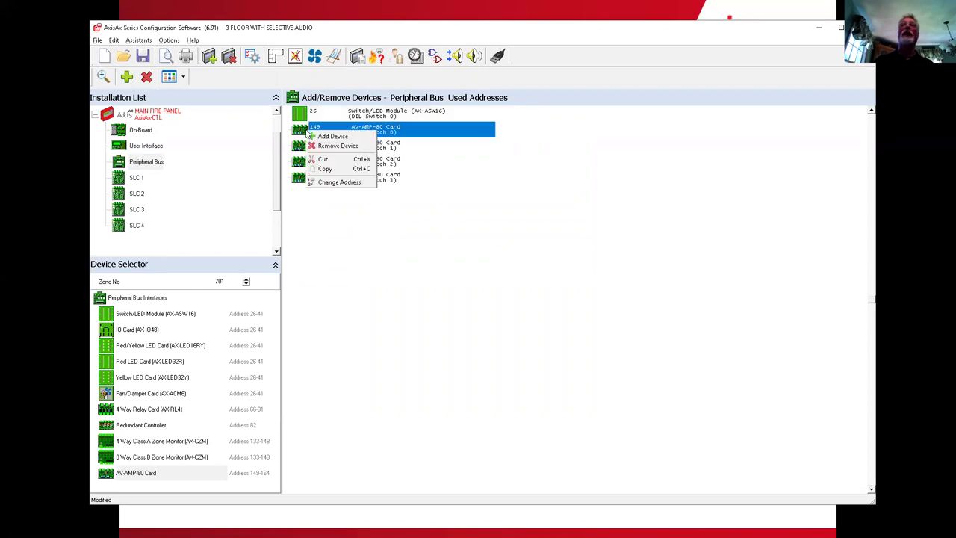
pyautogui.click(104, 77)
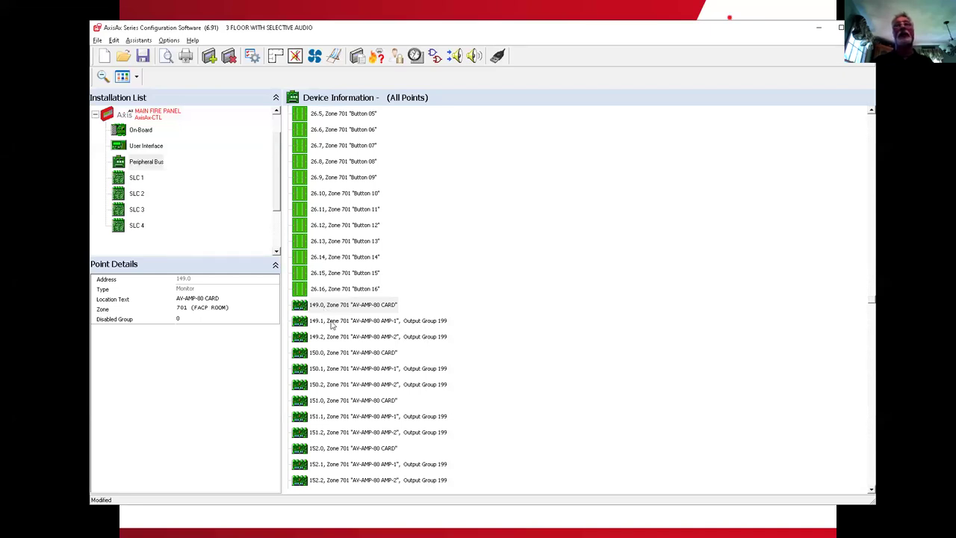
# Set the first amplifier of the AV-AMP-80 card at address 149 (point 149.1) to be used as Mic Bus Amp.
pyautogui.click(333, 323)
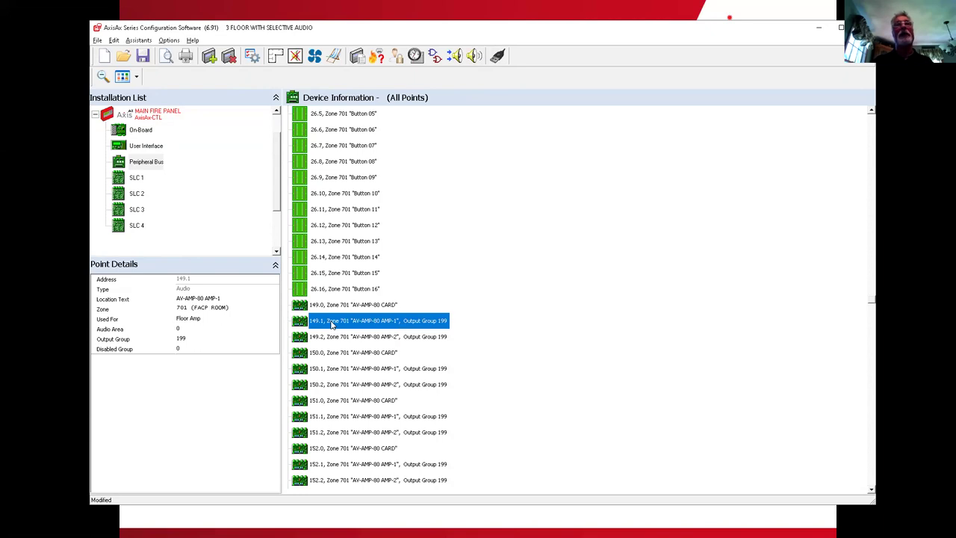
pyautogui.click(335, 340)
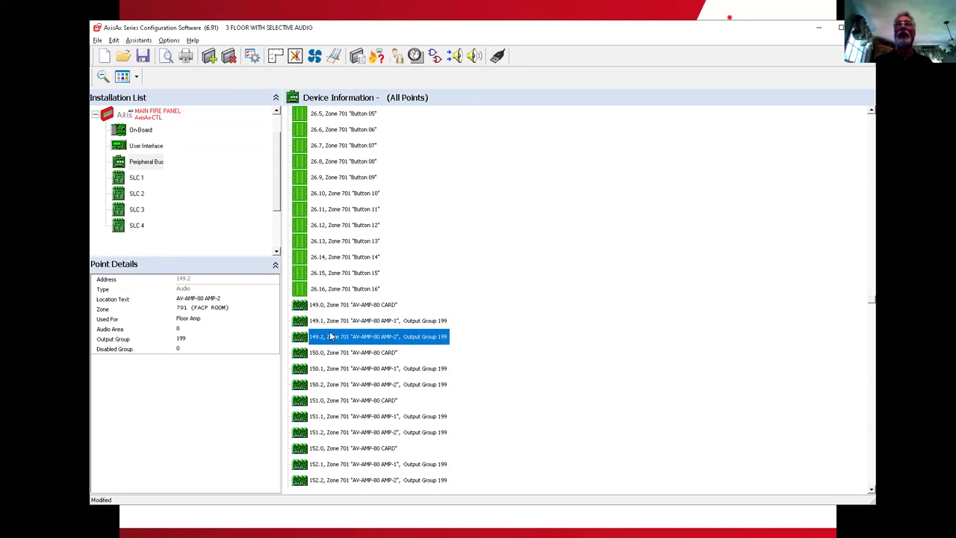
pyautogui.click(328, 323)
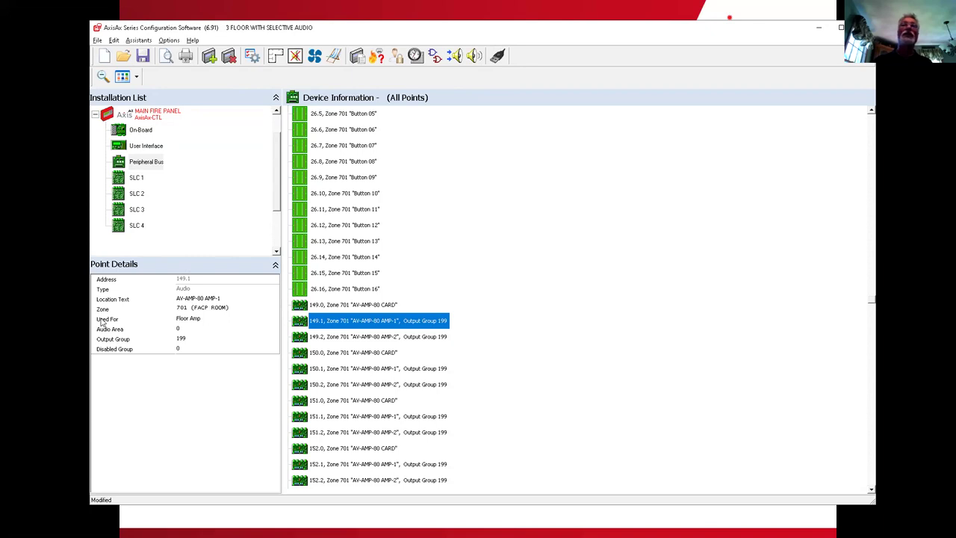
pyautogui.click(188, 322)
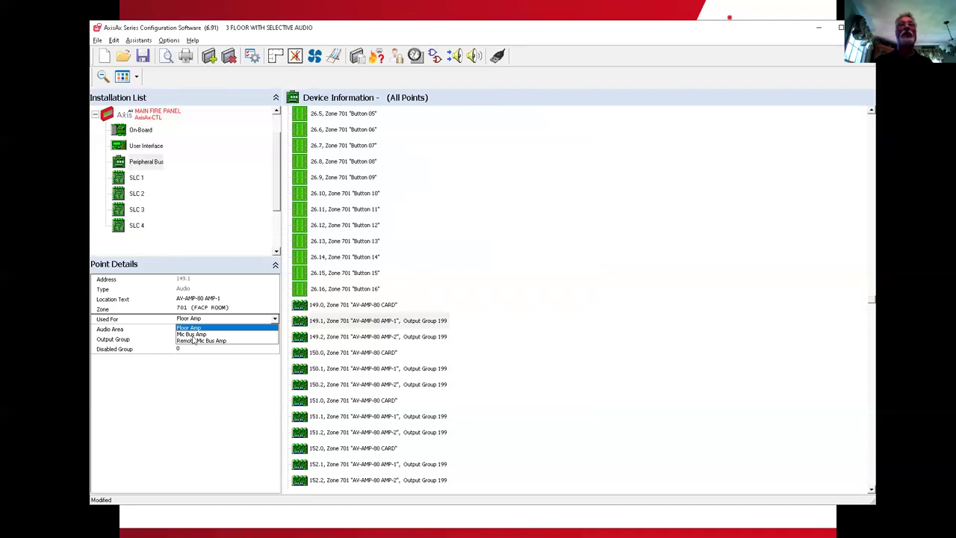
pyautogui.click(192, 335)
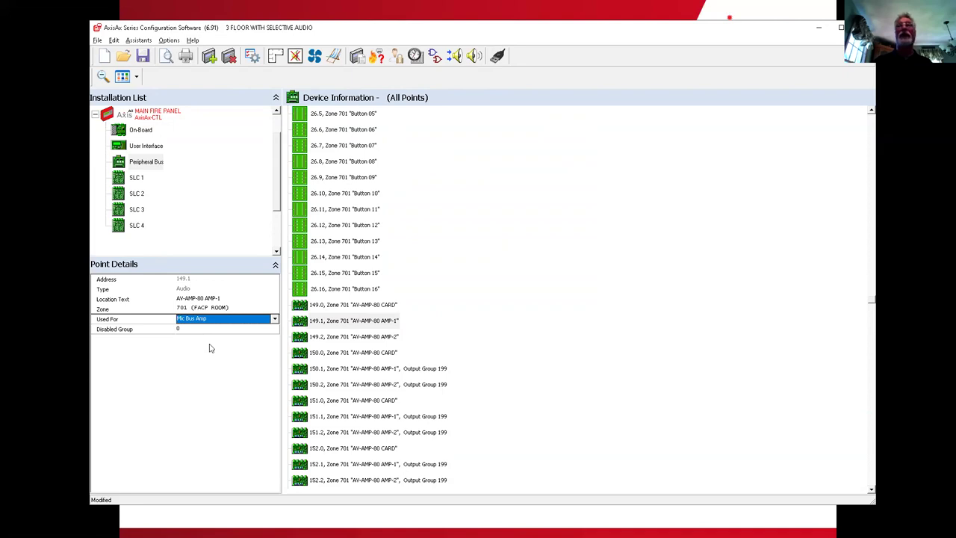
# Assign audio area 1 to floor amplifier point 150.1 and check the area on its companion point 150.2.
pyautogui.click(336, 371)
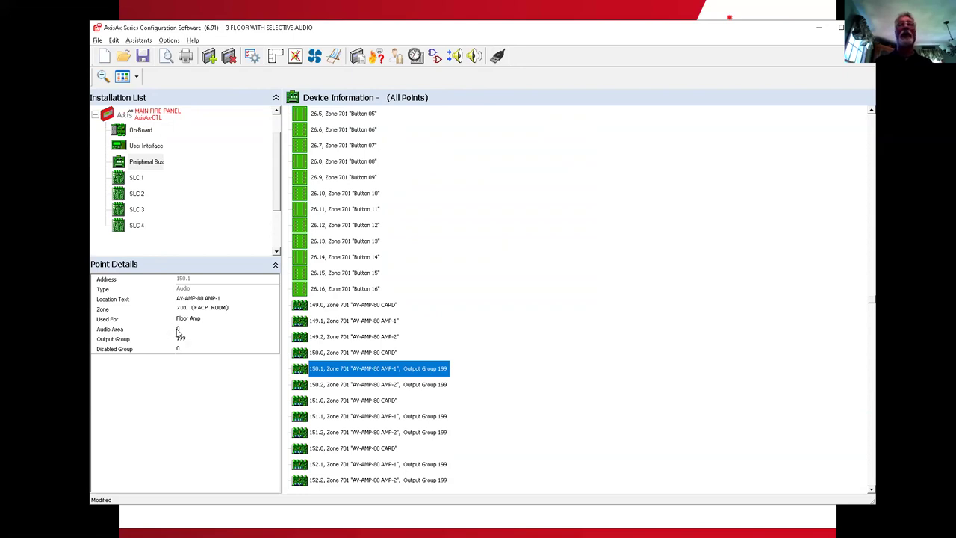
pyautogui.click(179, 329)
pyautogui.write('1')
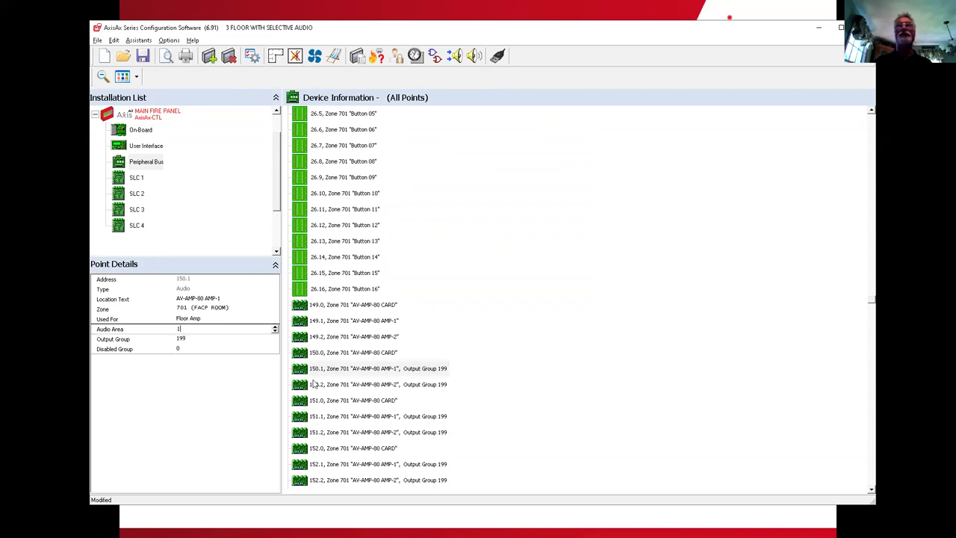
pyautogui.click(352, 369)
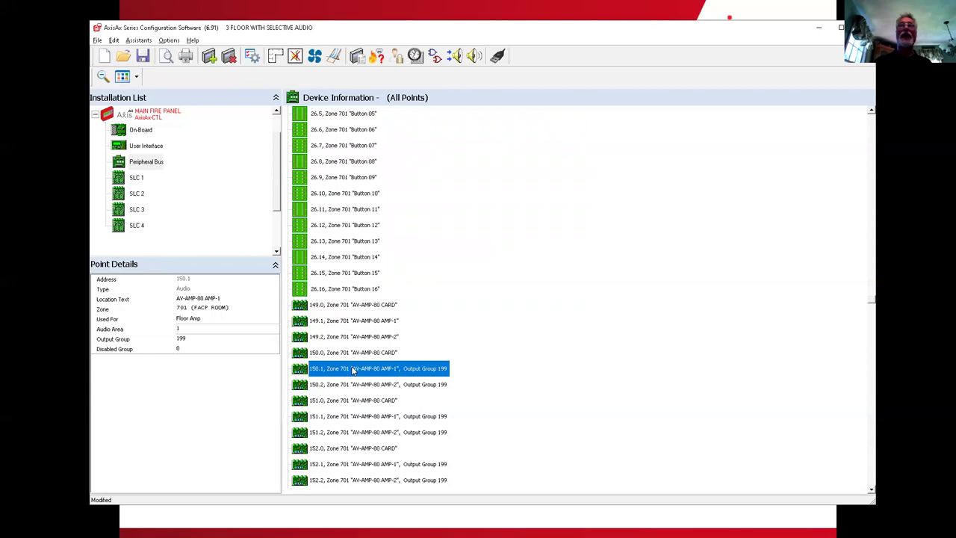
pyautogui.click(352, 387)
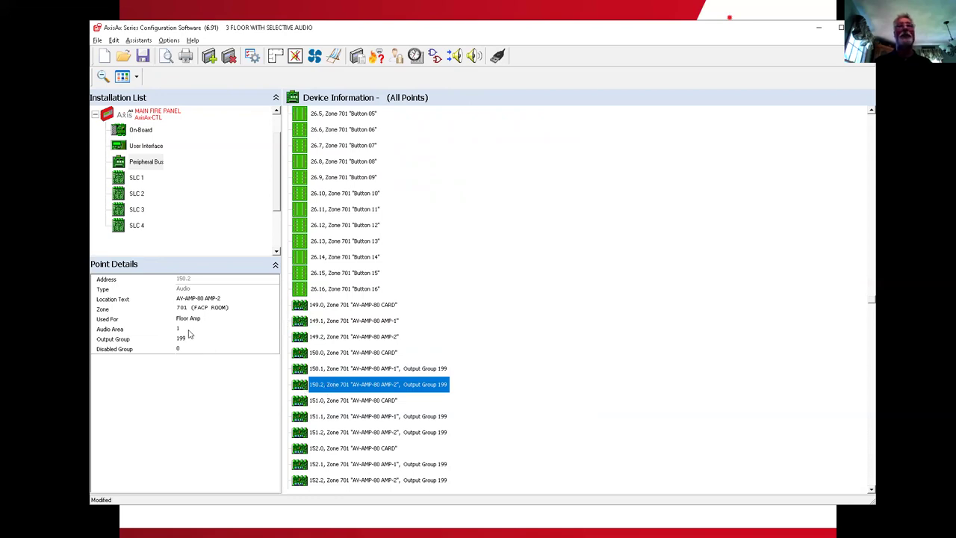
# Assign audio area 2 to floor amplifier point 151.1 and check the area on its companion point 151.2.
pyautogui.click(326, 420)
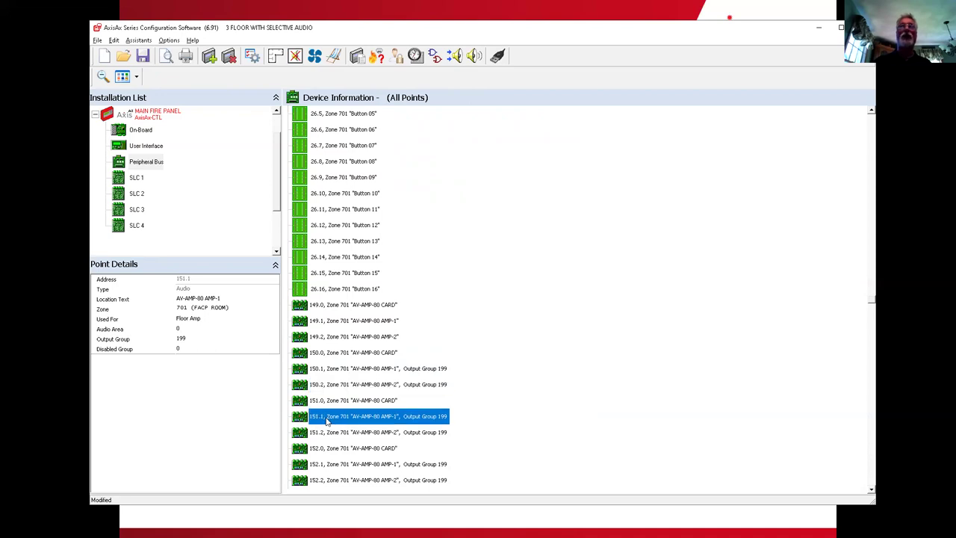
pyautogui.click(177, 329)
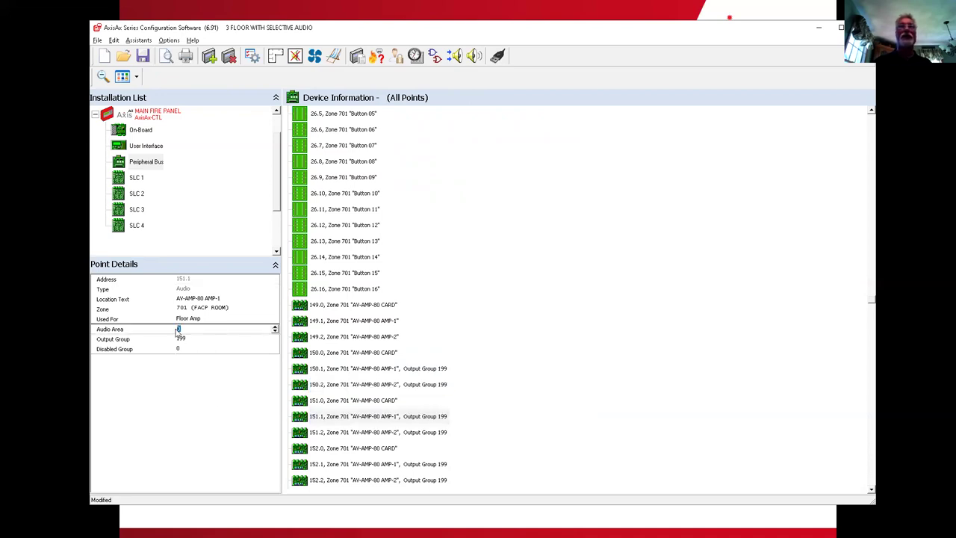
pyautogui.click(334, 433)
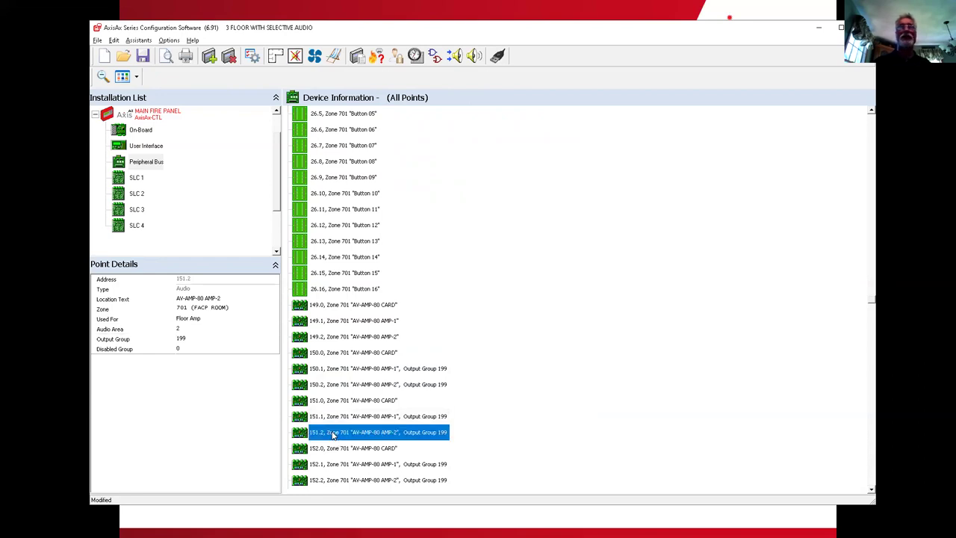
# Assign audio area 3 to floor amplifier point 152.1.
pyautogui.click(328, 464)
pyautogui.click(189, 329)
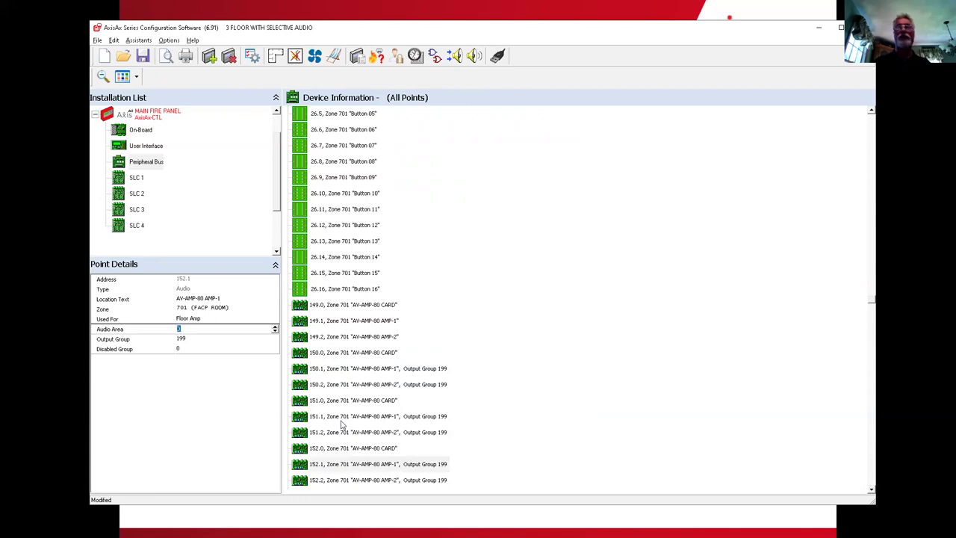
pyautogui.write('3')
pyautogui.click(374, 465)
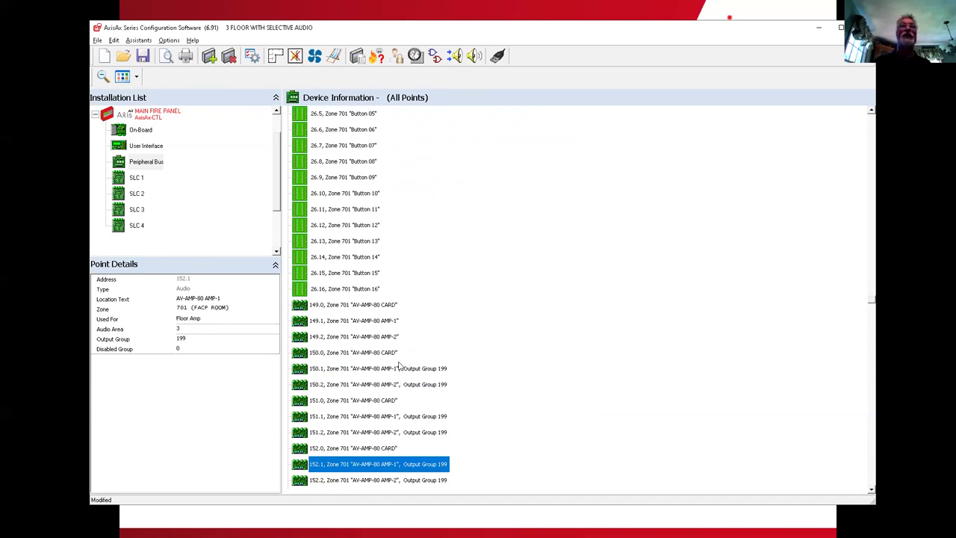
# Open Quick Edit from point 150.1 and set output group 11 for both amplifiers of the card at address 150.
pyautogui.click(358, 370)
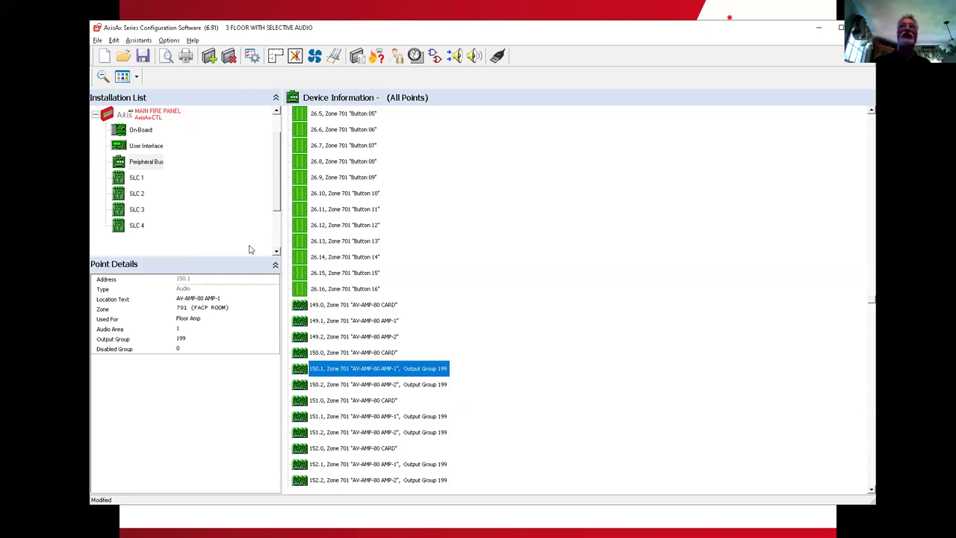
pyautogui.click(105, 78)
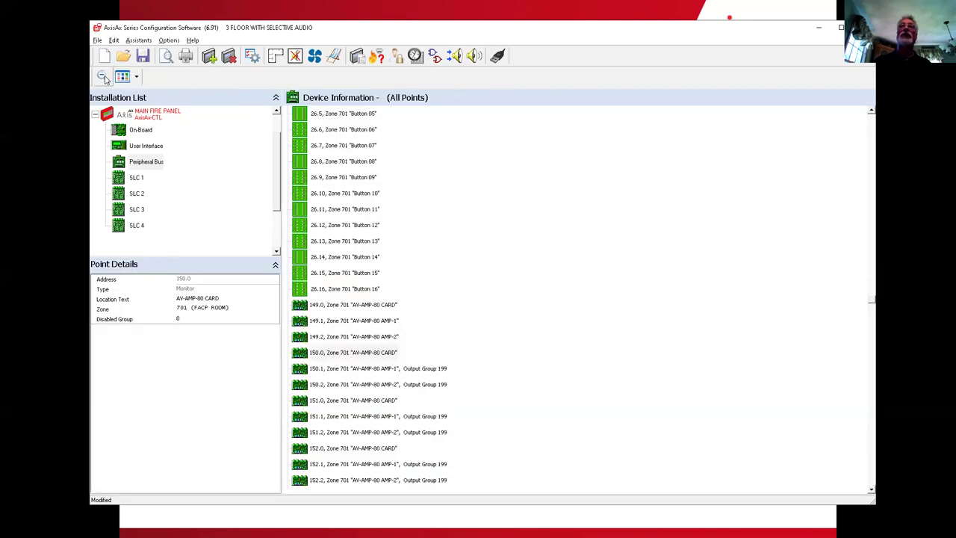
pyautogui.click(427, 369)
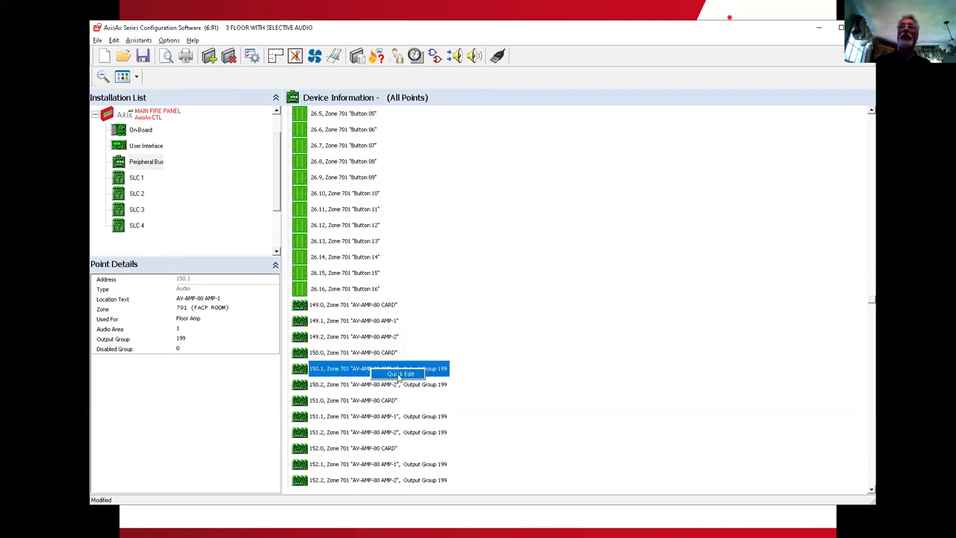
pyautogui.doubleClick(402, 377)
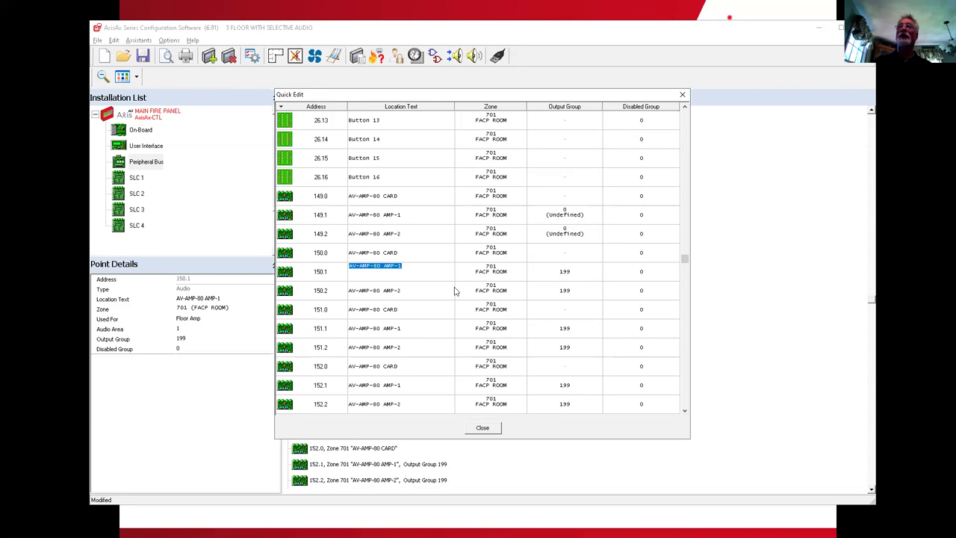
pyautogui.click(563, 278)
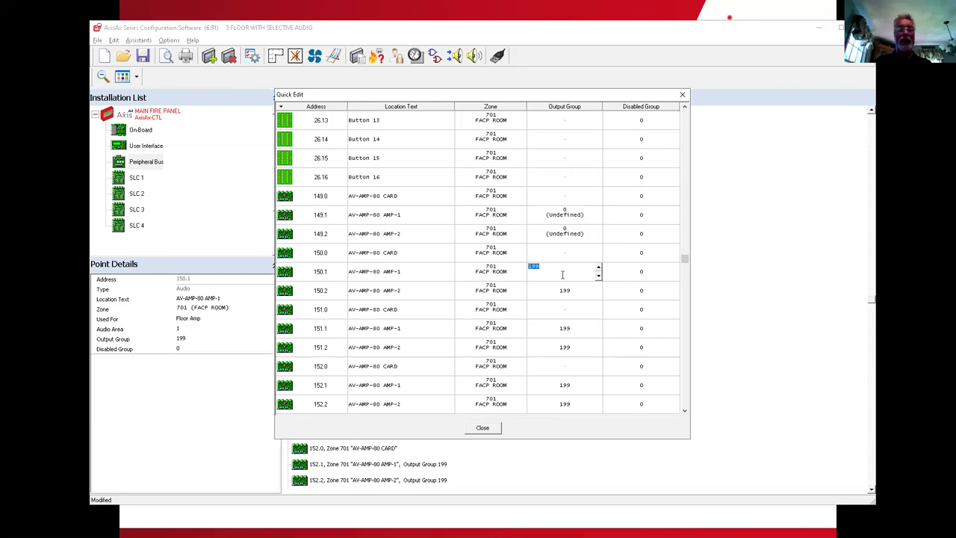
pyautogui.write('11')
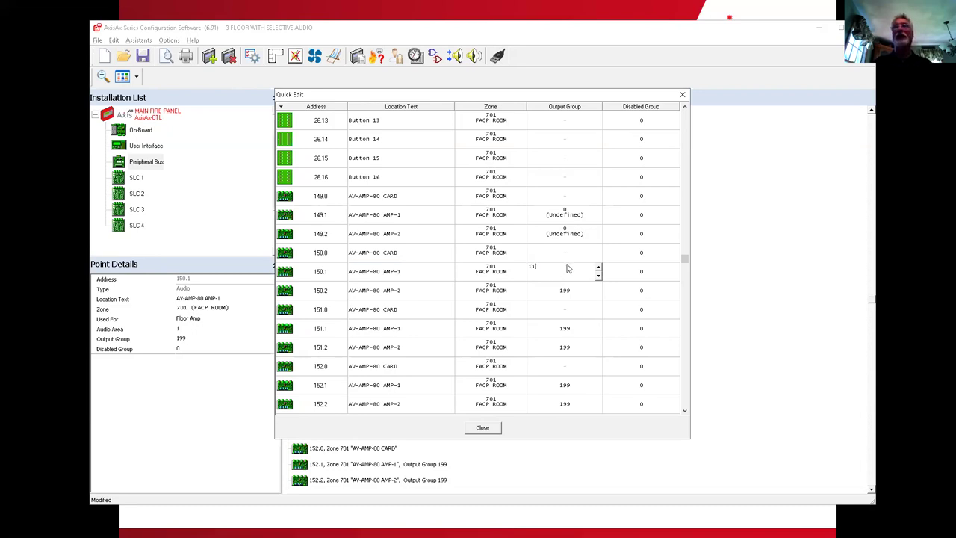
pyautogui.click(531, 309)
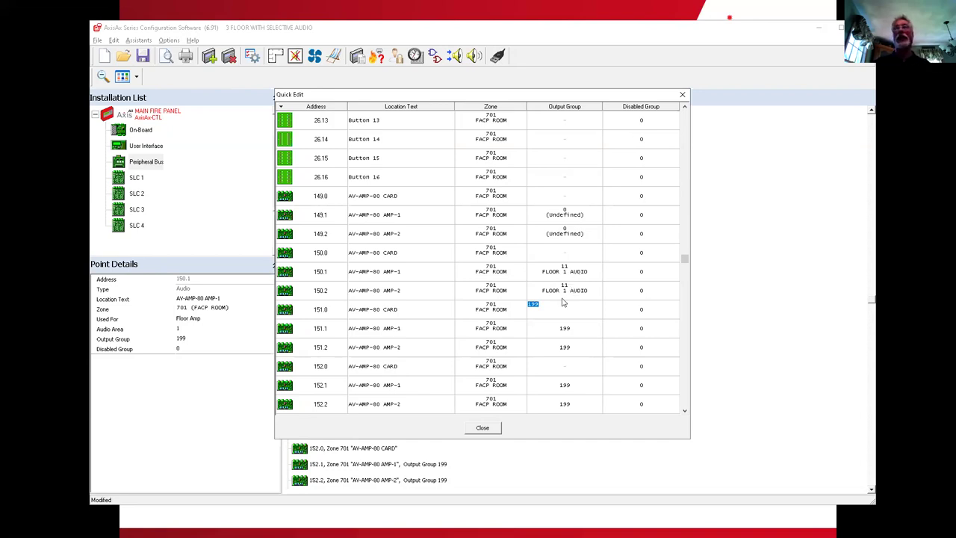
# Set output group 12 for the amplifiers at address 151 and group 13 for those at address 152, then close Quick Edit.
pyautogui.click(562, 332)
pyautogui.write('12')
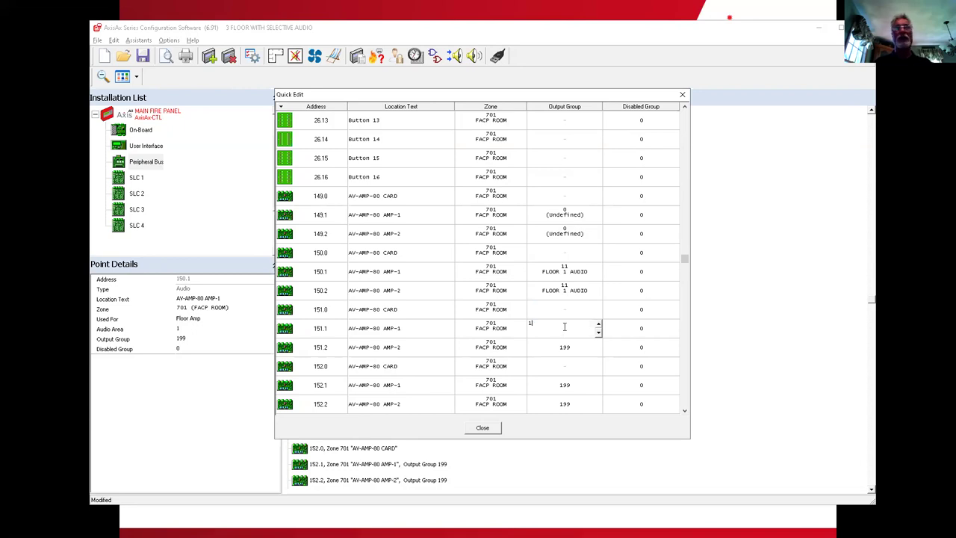
pyautogui.click(551, 386)
pyautogui.write('13')
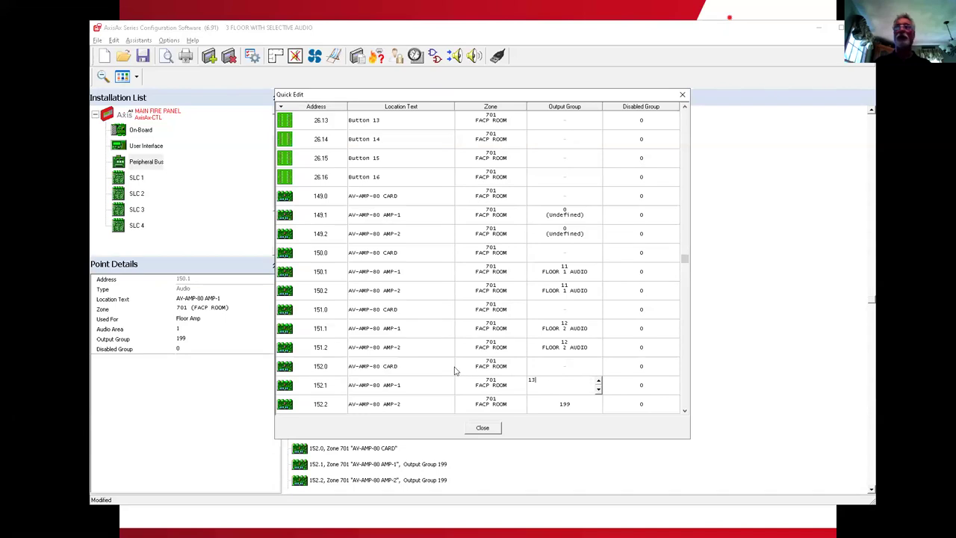
pyautogui.click(433, 383)
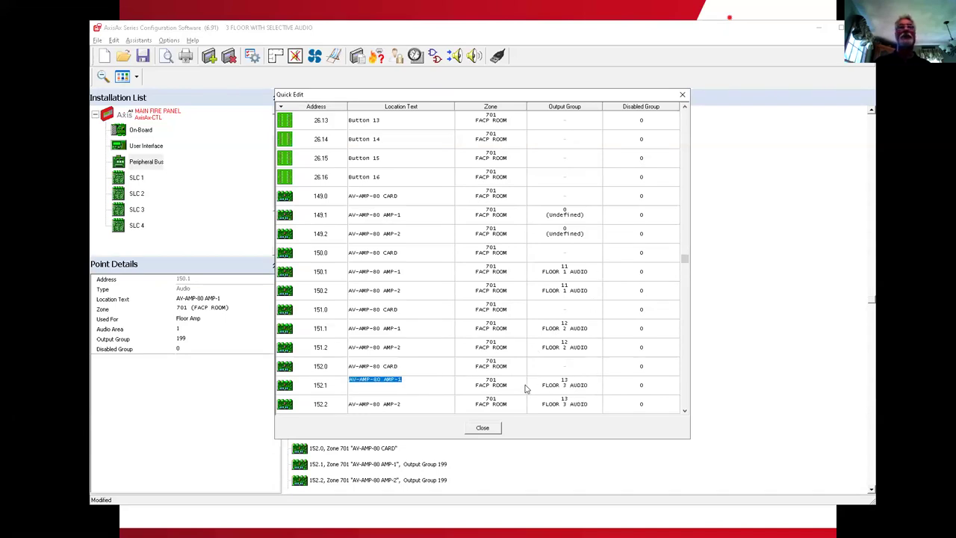
pyautogui.click(482, 430)
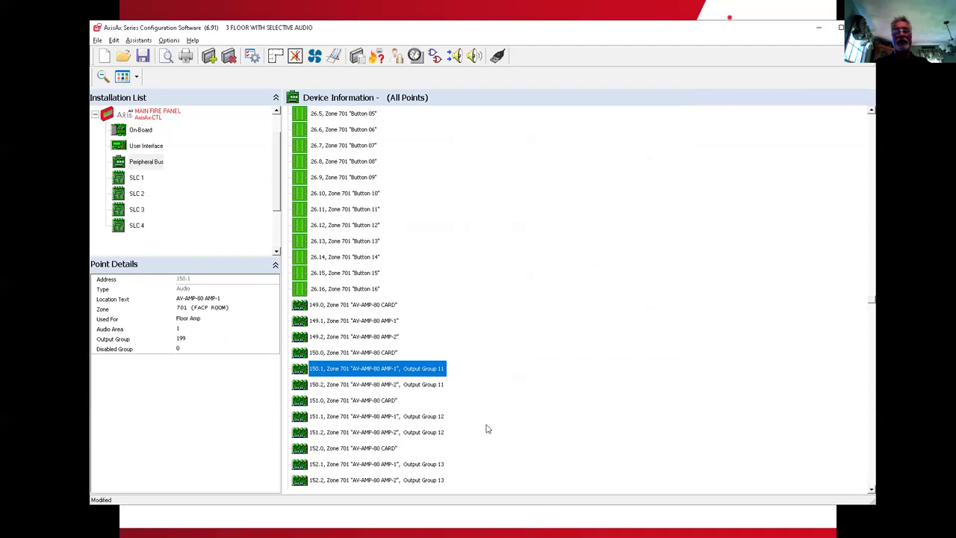
pyautogui.hotkey('alt', 'Tab')
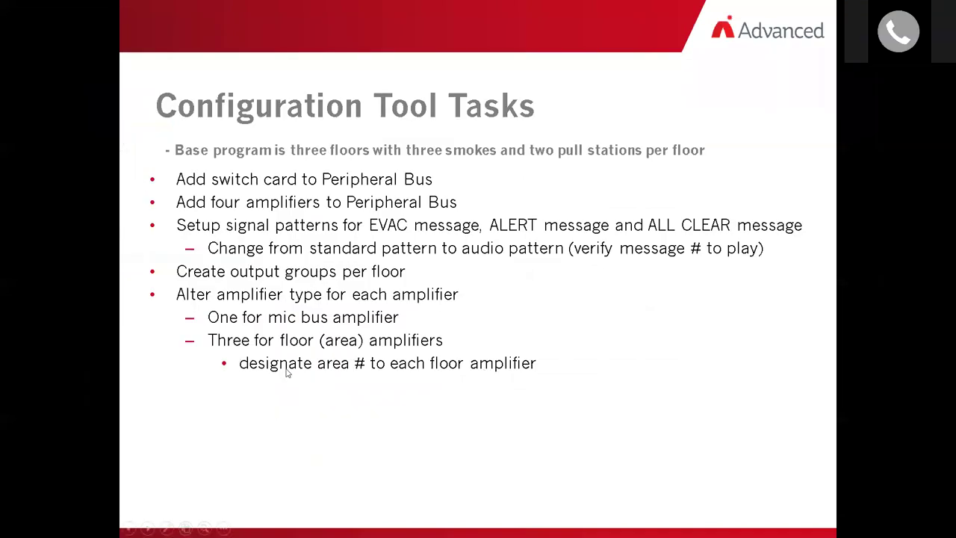
pyautogui.click(375, 373)
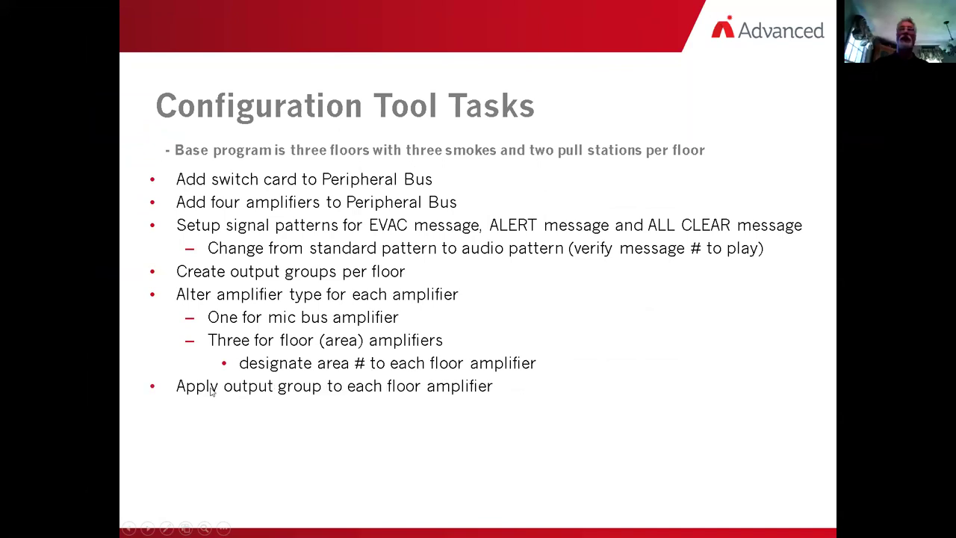
pyautogui.click(360, 404)
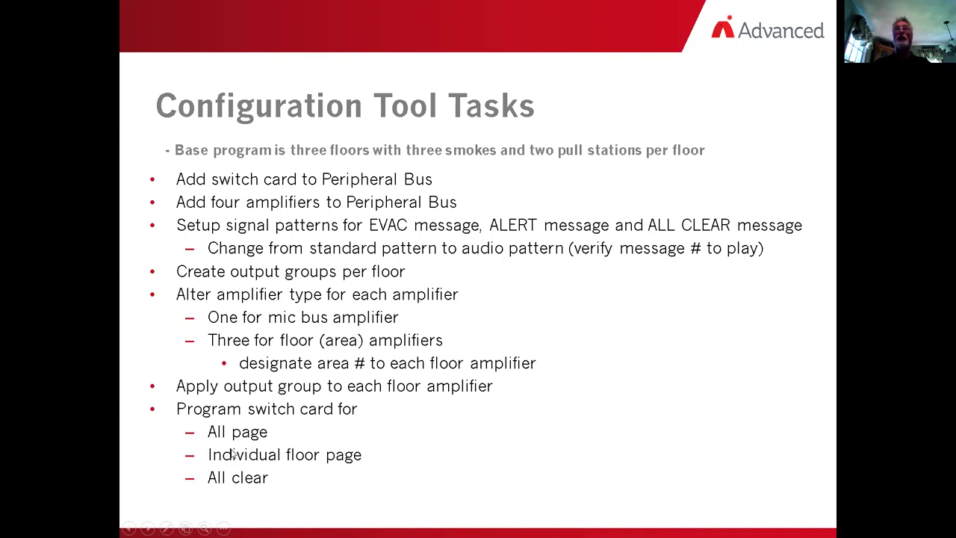
pyautogui.hotkey('alt', 'Tab')
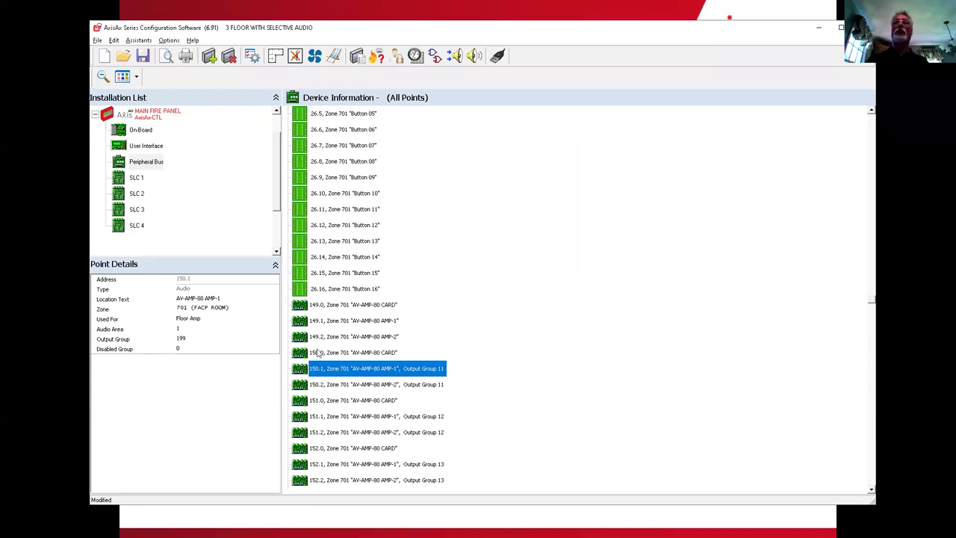
# Open the detailed layout of the AX-ASW16 Switch/LED module at address 26 and show the point details of Button 01.
pyautogui.click(335, 130)
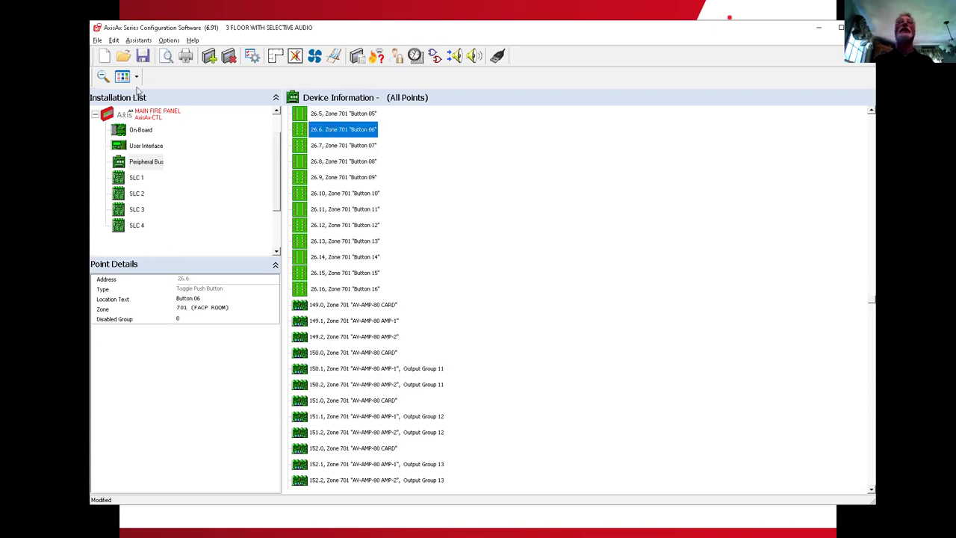
pyautogui.click(101, 77)
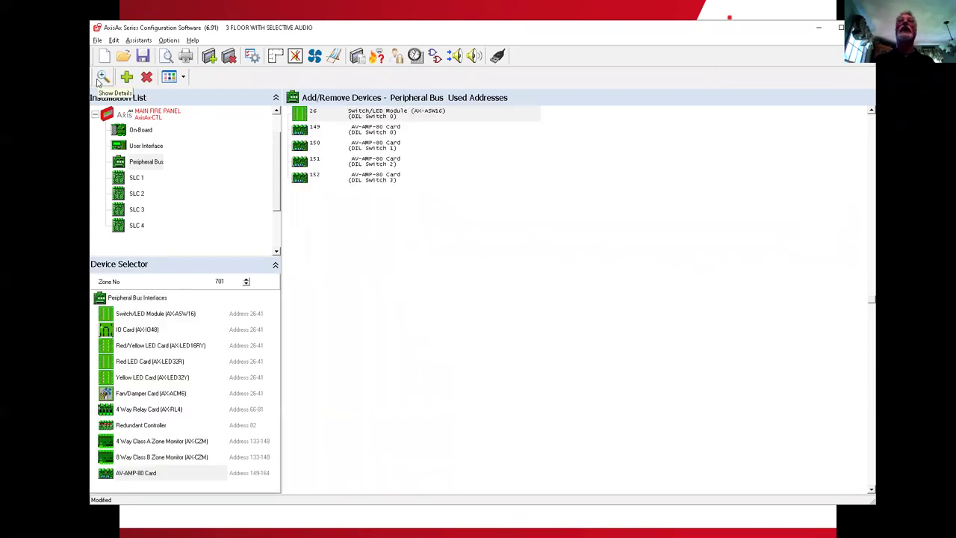
pyautogui.click(102, 77)
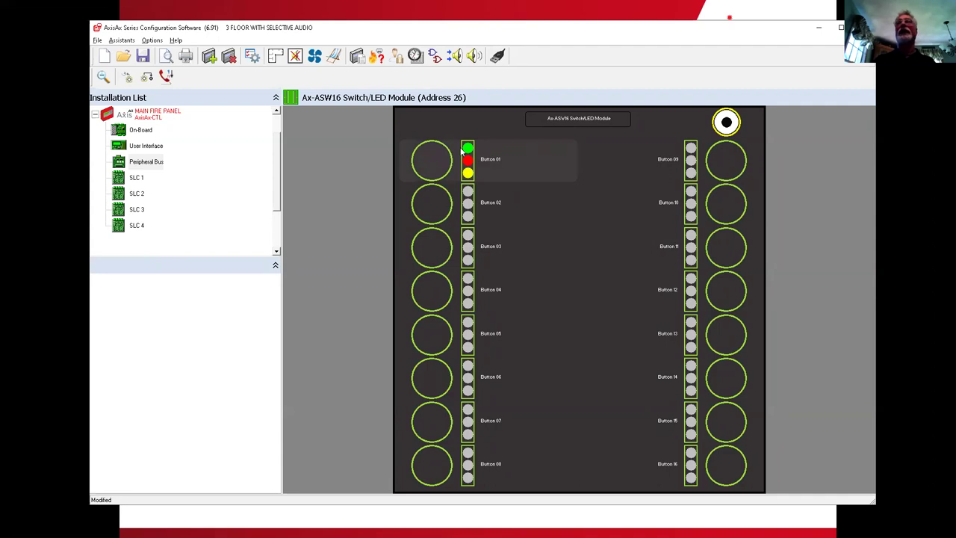
pyautogui.click(429, 160)
pyautogui.click(429, 160)
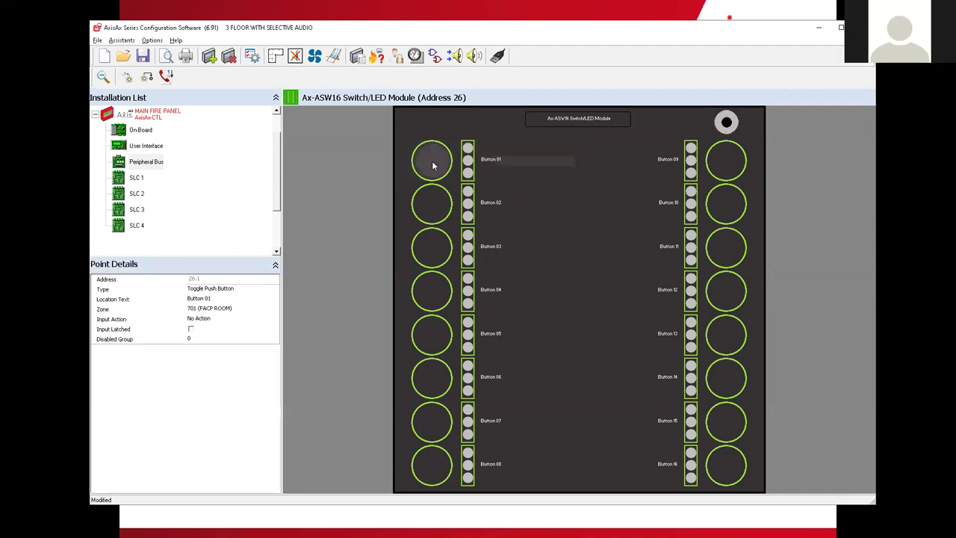
# Set Button 01's operation to the Audio application and use it for Page All Areas.
pyautogui.click(562, 145)
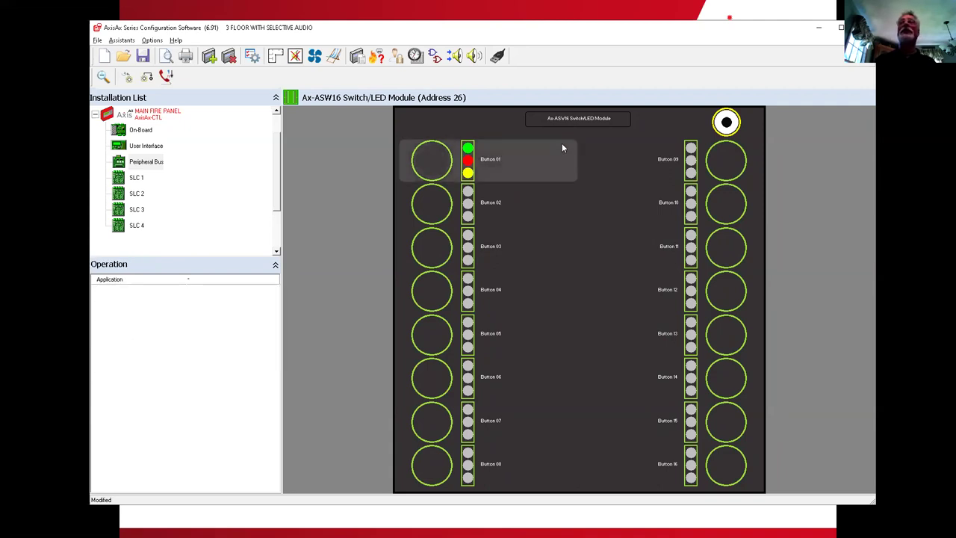
pyautogui.click(275, 281)
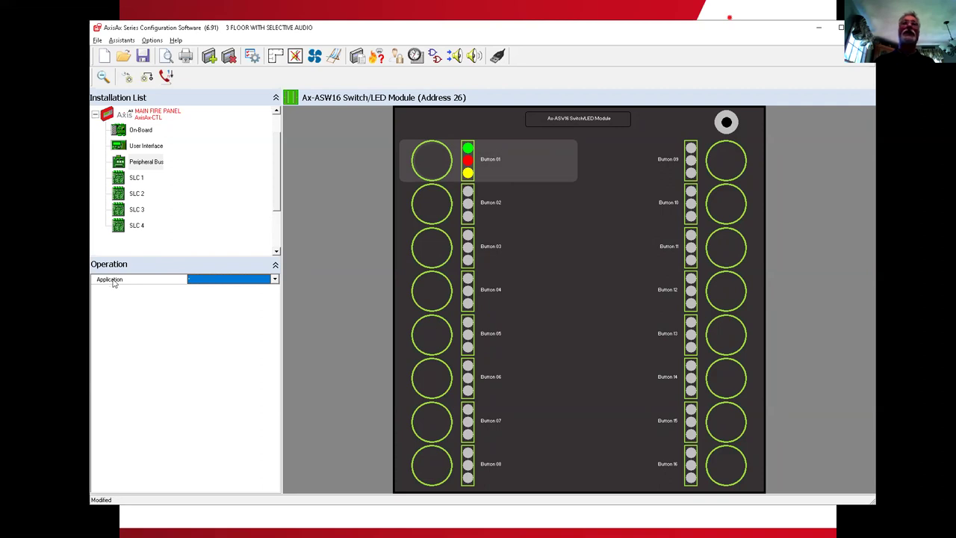
pyautogui.click(275, 281)
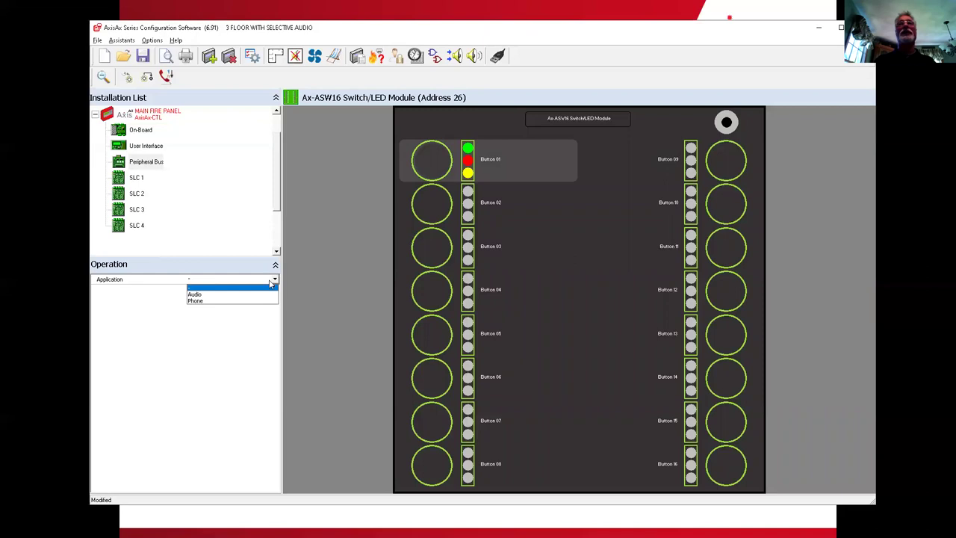
pyautogui.click(196, 294)
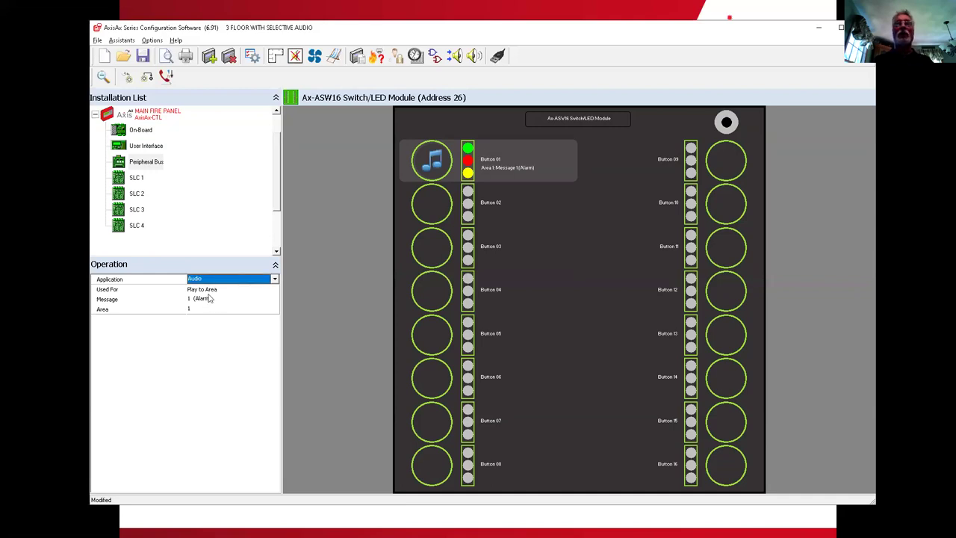
pyautogui.click(216, 290)
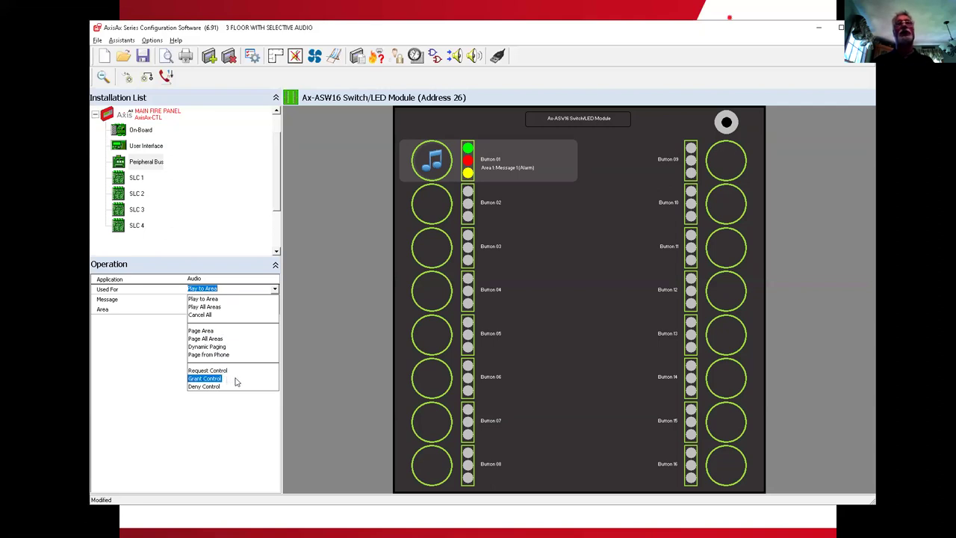
pyautogui.click(210, 342)
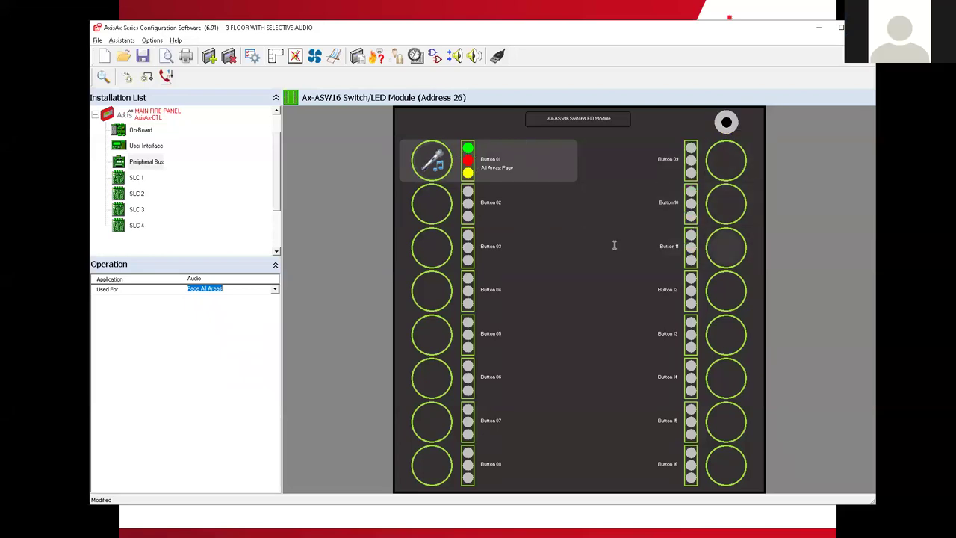
# Set the application of Button 09 and Button 10 on the switch module to Audio.
pyautogui.click(610, 149)
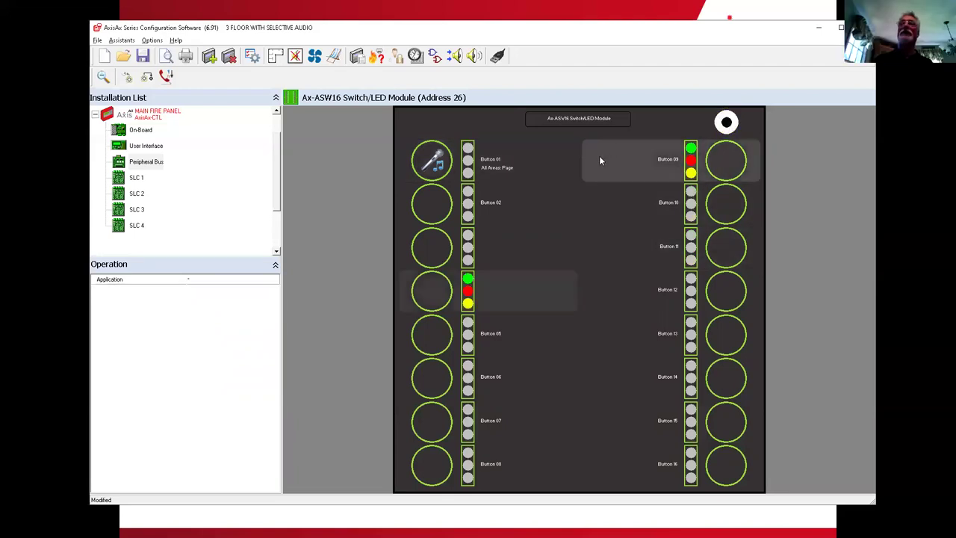
pyautogui.click(275, 280)
pyautogui.click(275, 279)
pyautogui.click(224, 297)
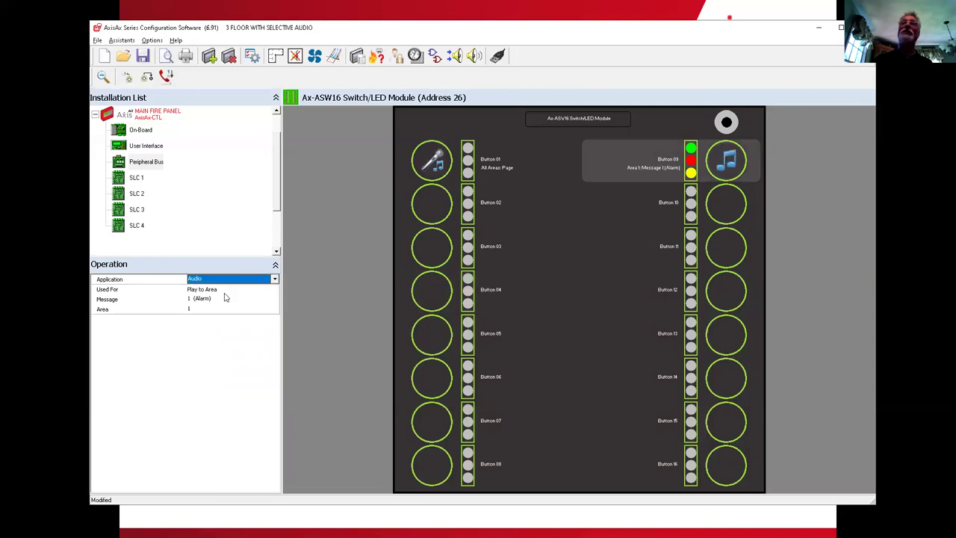
pyautogui.click(654, 186)
pyautogui.click(274, 280)
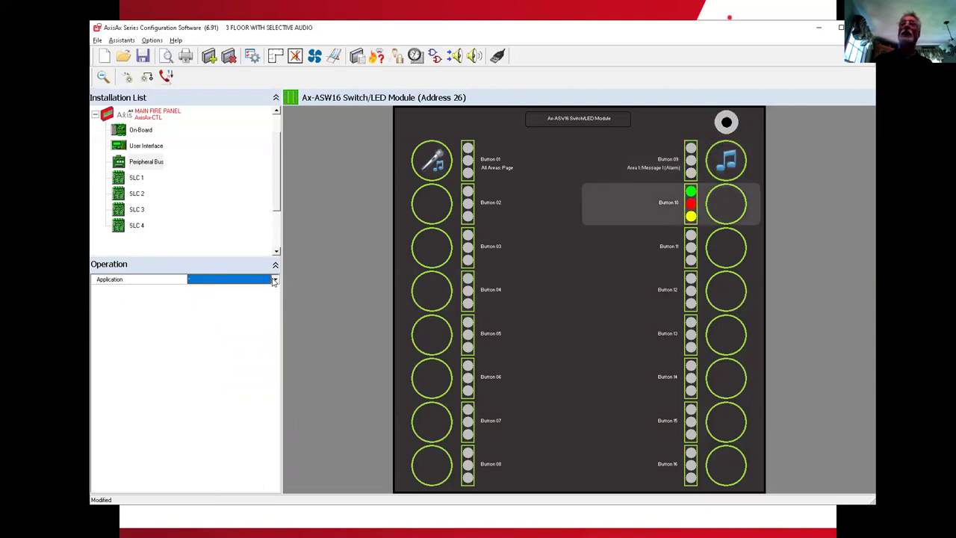
pyautogui.click(274, 279)
pyautogui.click(241, 298)
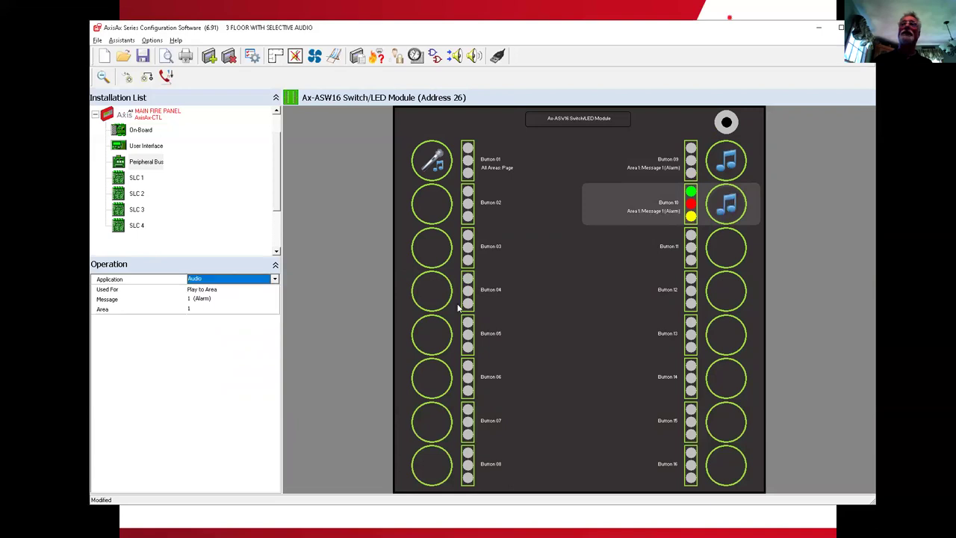
# Set the application of Button 11 and Button 02 on the switch module to Audio.
pyautogui.click(672, 262)
pyautogui.click(277, 279)
pyautogui.click(275, 280)
pyautogui.click(312, 287)
pyautogui.click(505, 189)
pyautogui.click(276, 279)
pyautogui.click(274, 279)
pyautogui.click(252, 296)
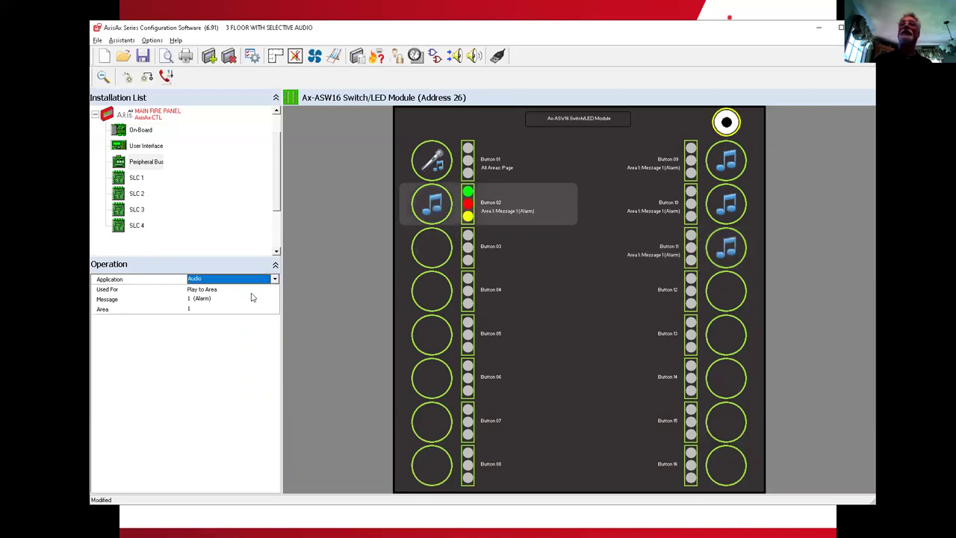
# Change what Button 09 is used for to Page Area.
pyautogui.click(619, 155)
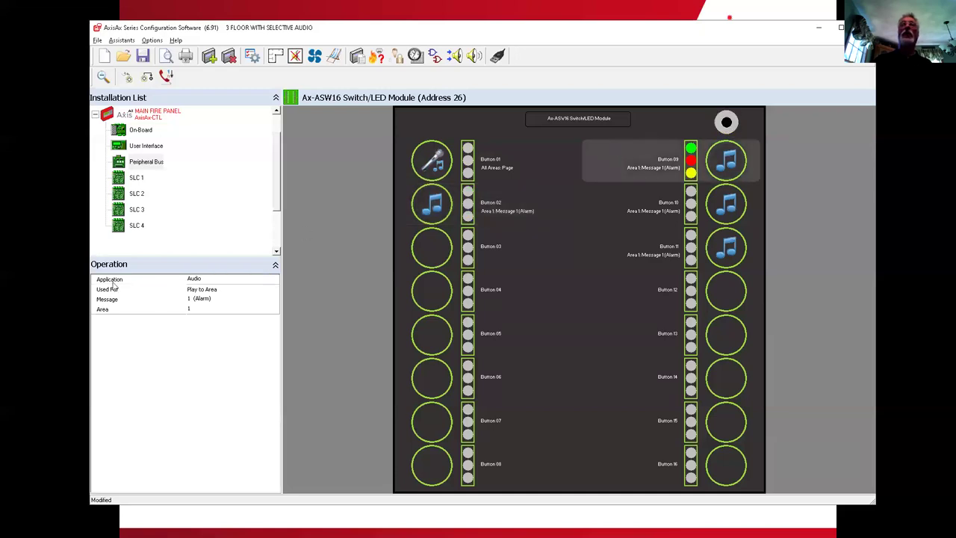
pyautogui.click(204, 293)
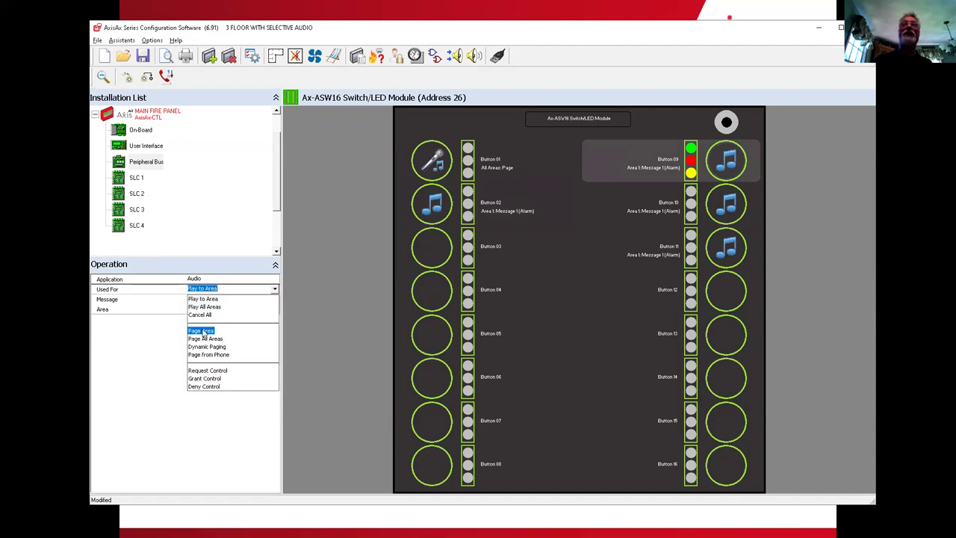
pyautogui.click(202, 331)
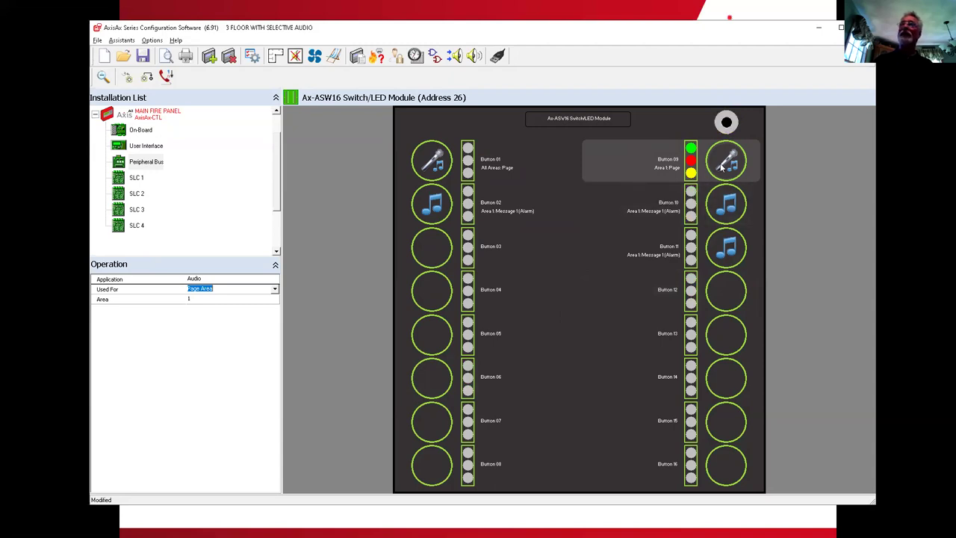
# Use Button 10 on the switch module for Page Area with area 2.
pyautogui.click(624, 191)
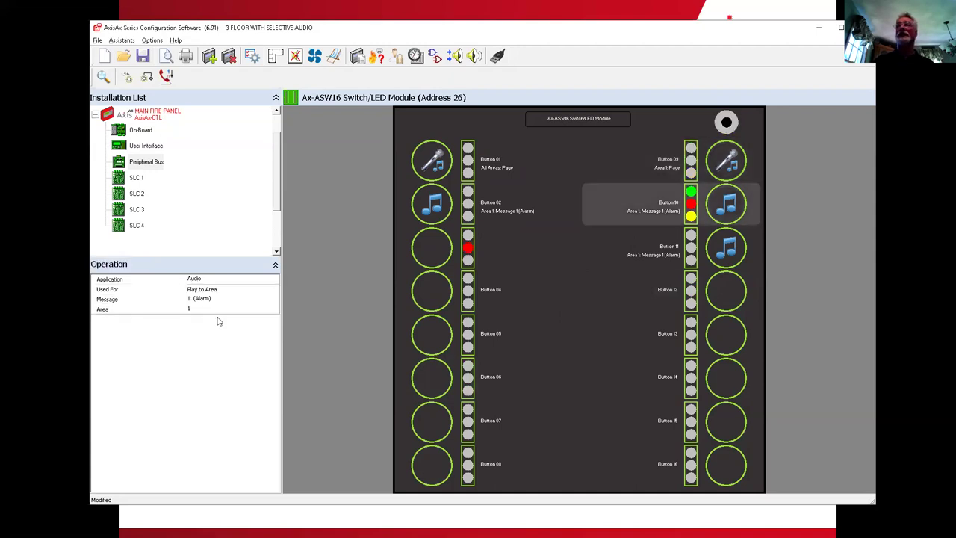
pyautogui.click(218, 289)
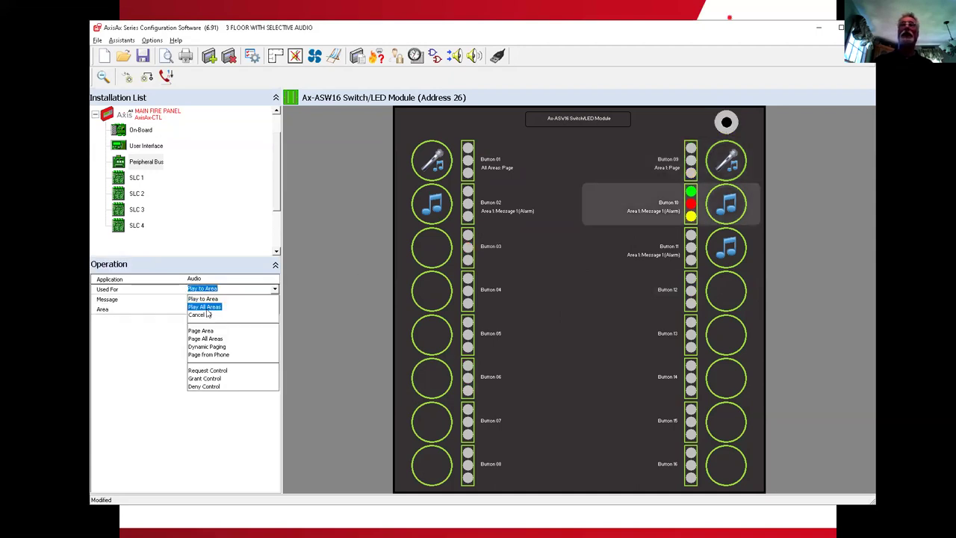
pyautogui.click(203, 330)
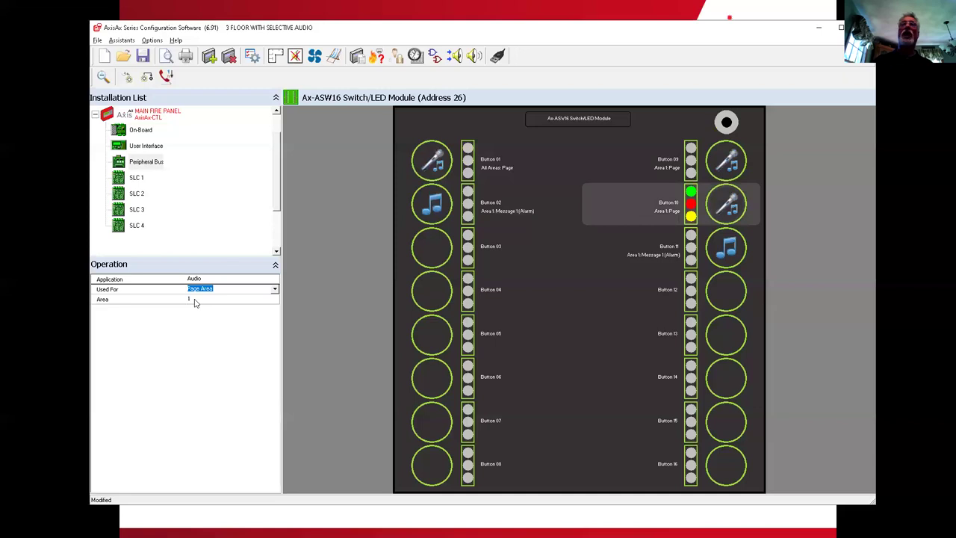
pyautogui.click(190, 300)
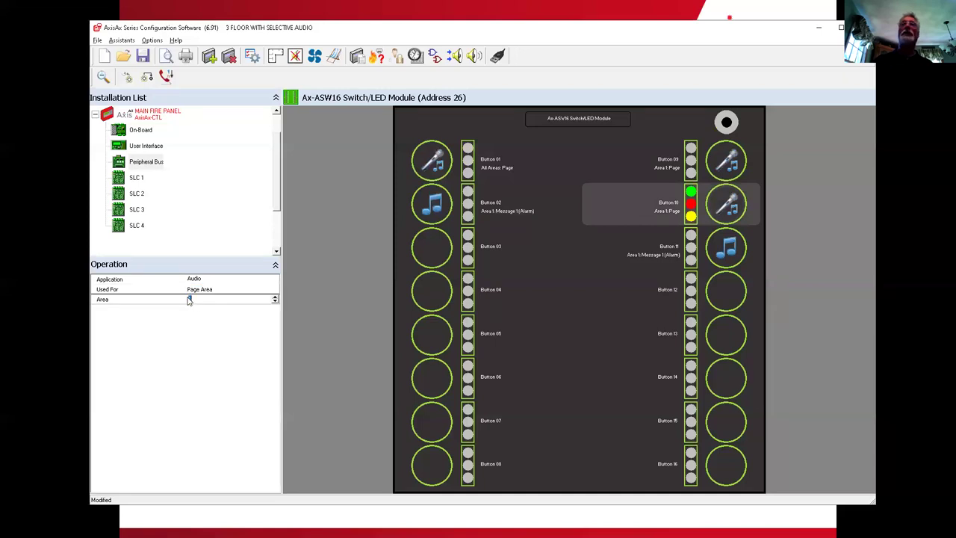
pyautogui.write('2')
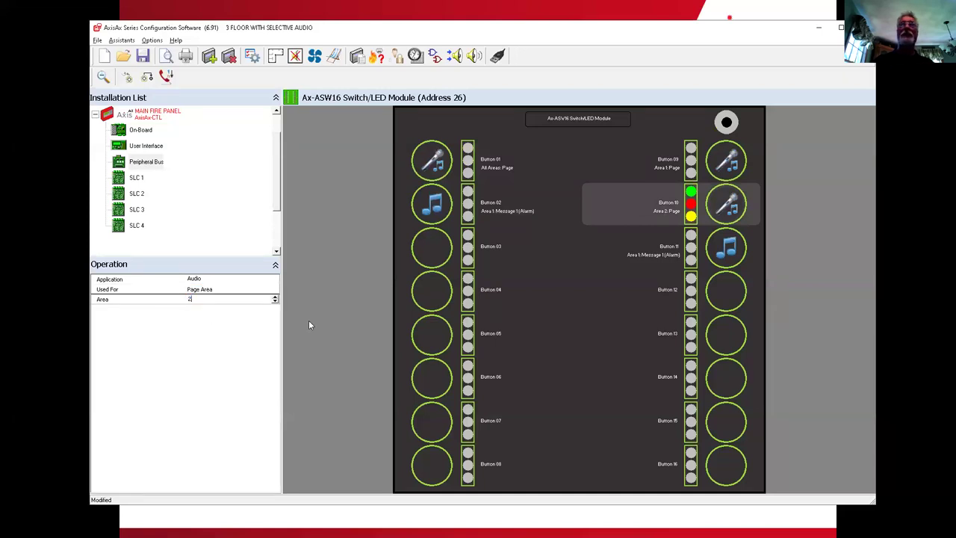
# Use Button 11 on the switch module for Page Area with area 3.
pyautogui.click(630, 238)
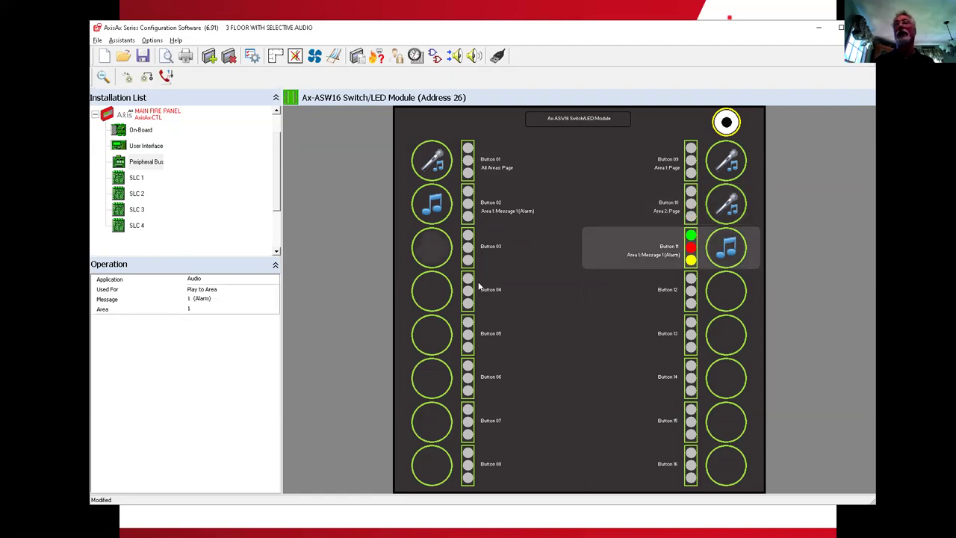
pyautogui.click(213, 289)
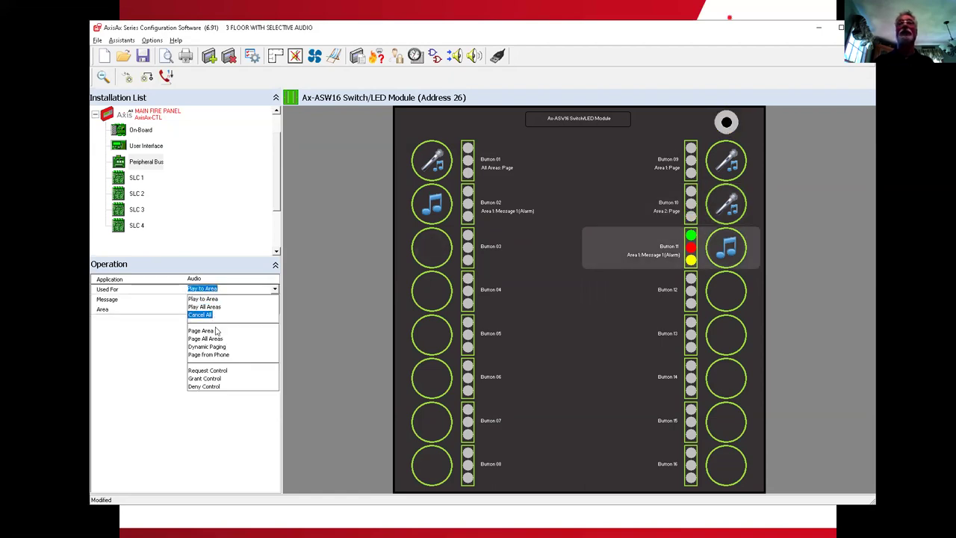
pyautogui.click(214, 329)
pyautogui.click(206, 300)
pyautogui.press('BackSpace')
pyautogui.write('3')
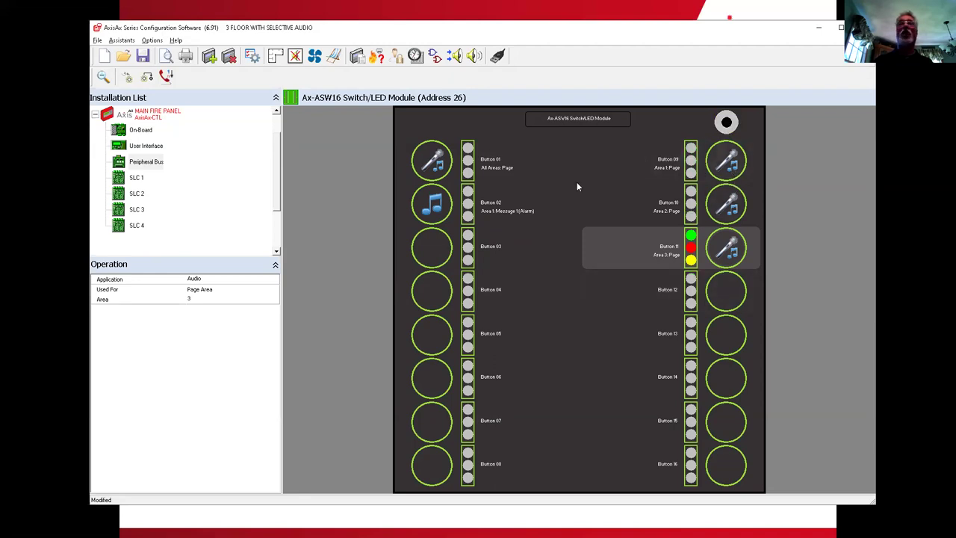
# Use Button 02 for Play All Areas with message 3 (All Clear).
pyautogui.click(520, 195)
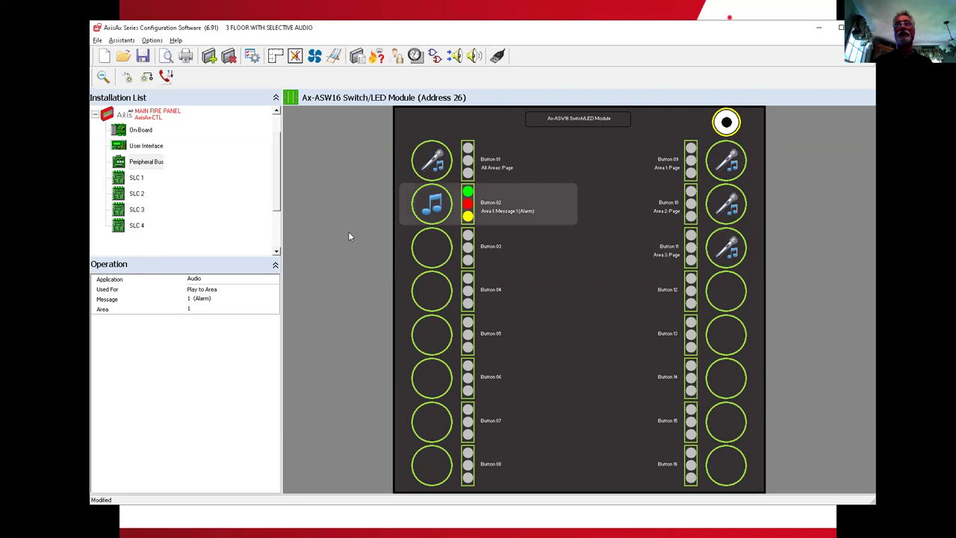
pyautogui.click(212, 291)
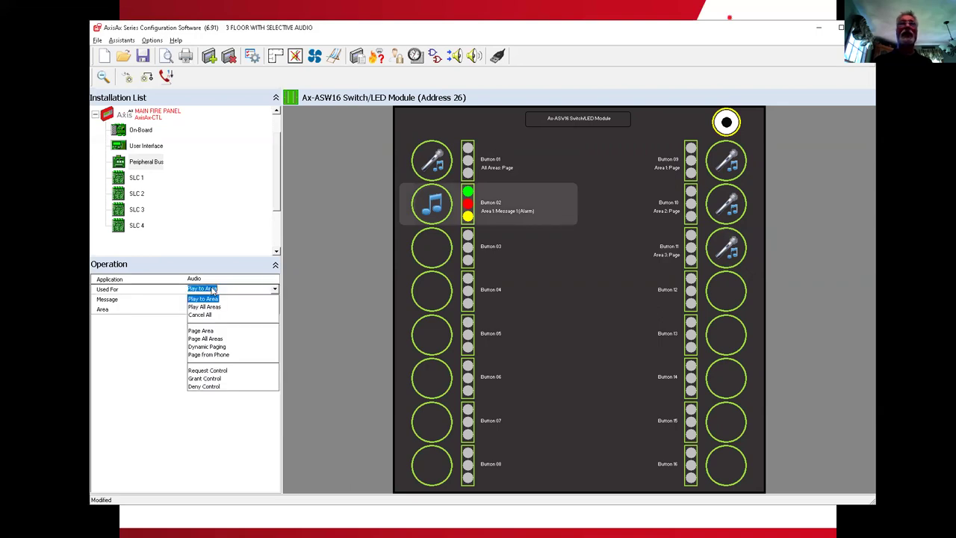
pyautogui.click(215, 310)
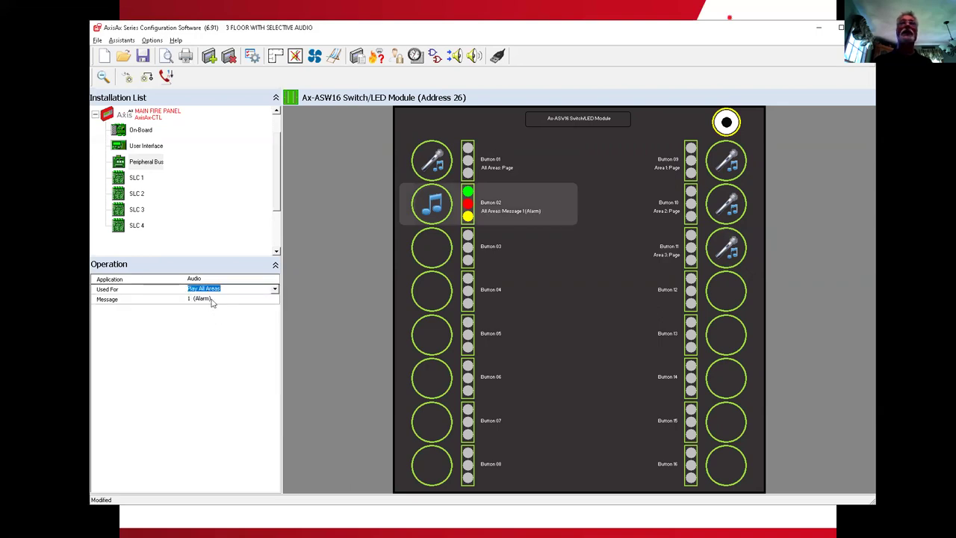
pyautogui.click(213, 298)
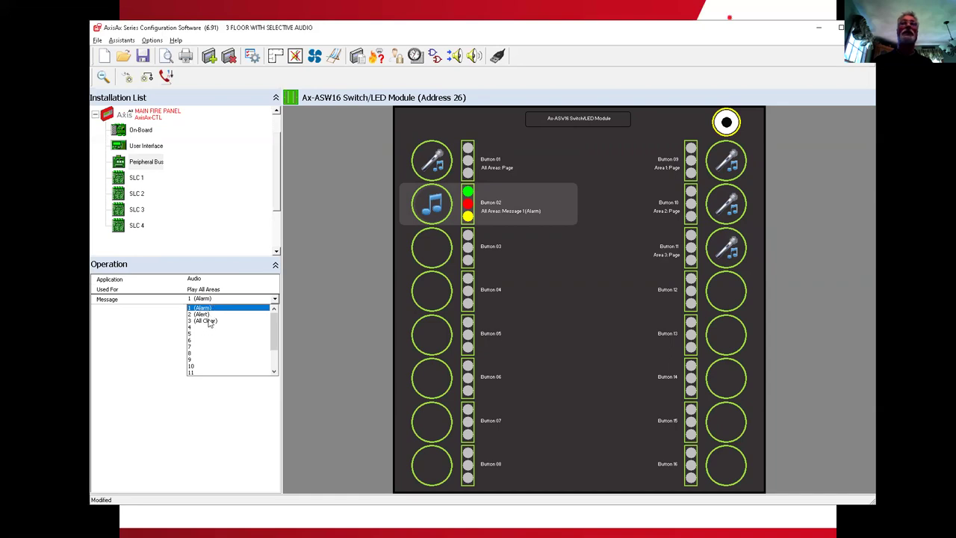
pyautogui.click(210, 322)
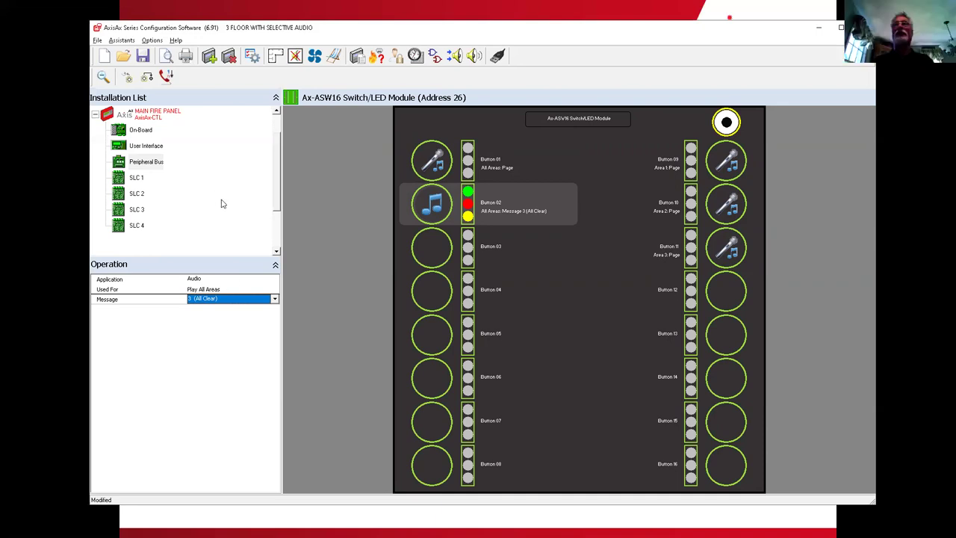
# Switch to the presentation, reveal the last item of the Configuration Tool Tasks list, and return to the configuration software.
pyautogui.hotkey('alt', 'Tab')
pyautogui.click(277, 507)
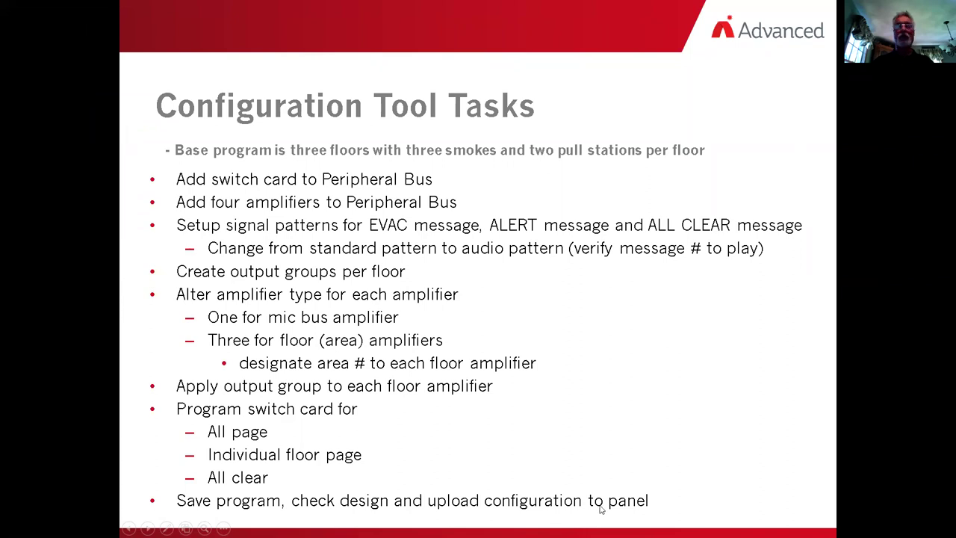
pyautogui.hotkey('alt', 'Tab')
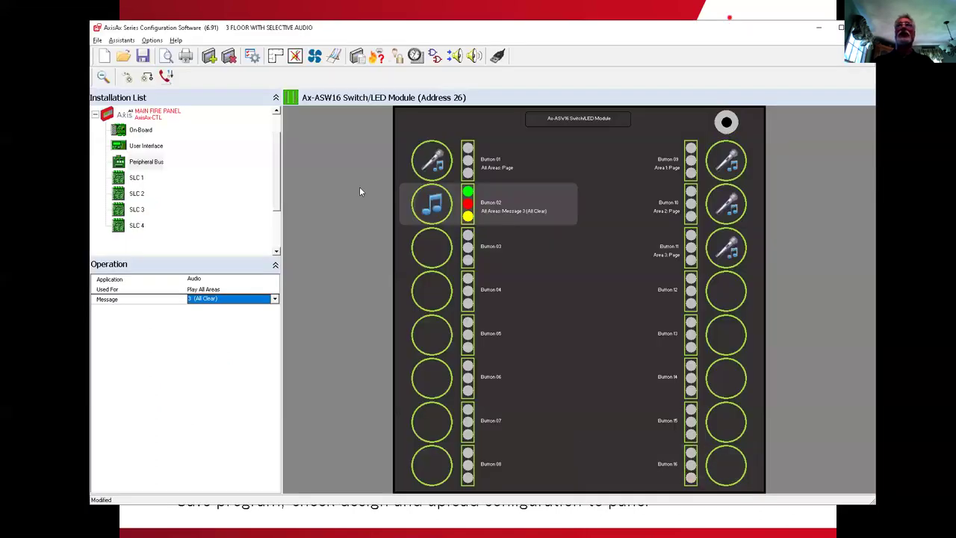
# Save the configuration and run a design check on MAIN FIRE PANEL, closing the report without saving it.
pyautogui.click(142, 56)
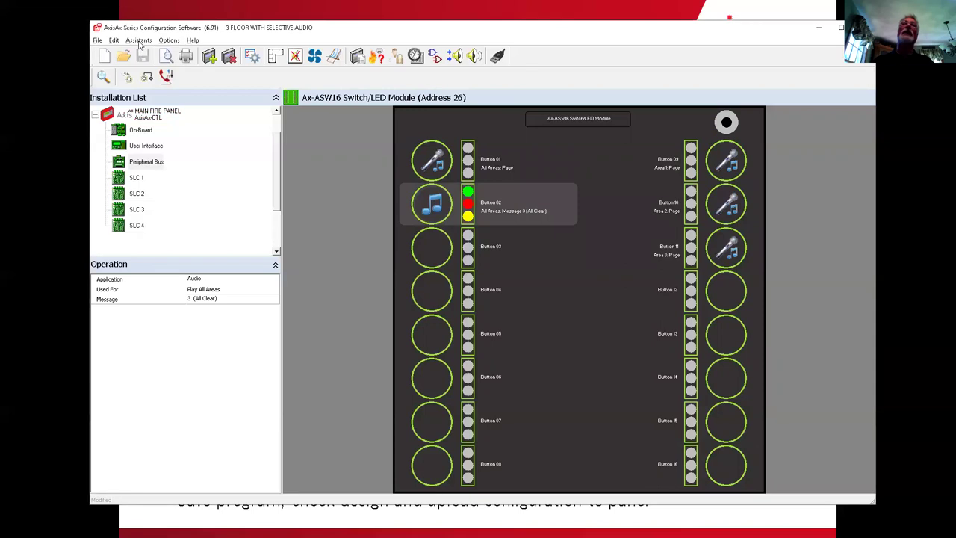
pyautogui.click(138, 41)
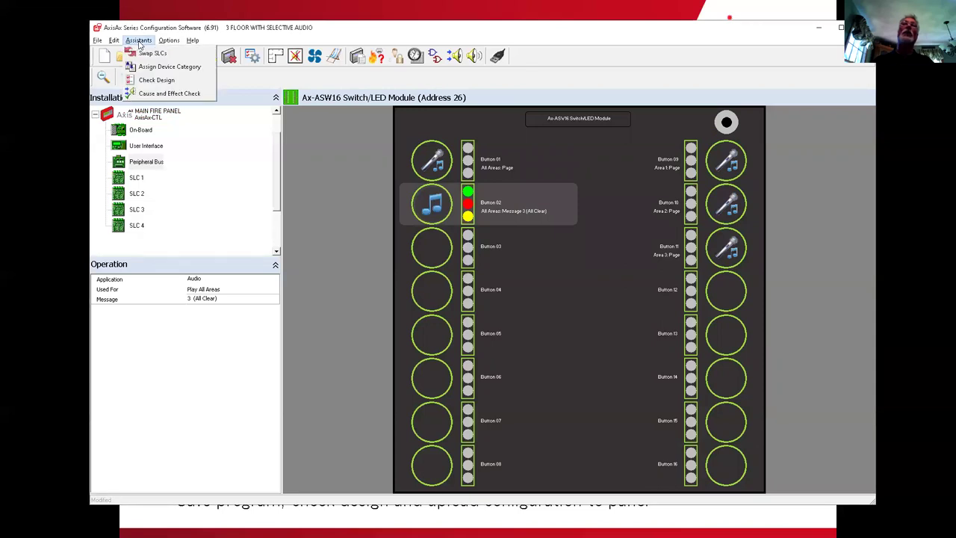
pyautogui.click(158, 80)
pyautogui.click(546, 314)
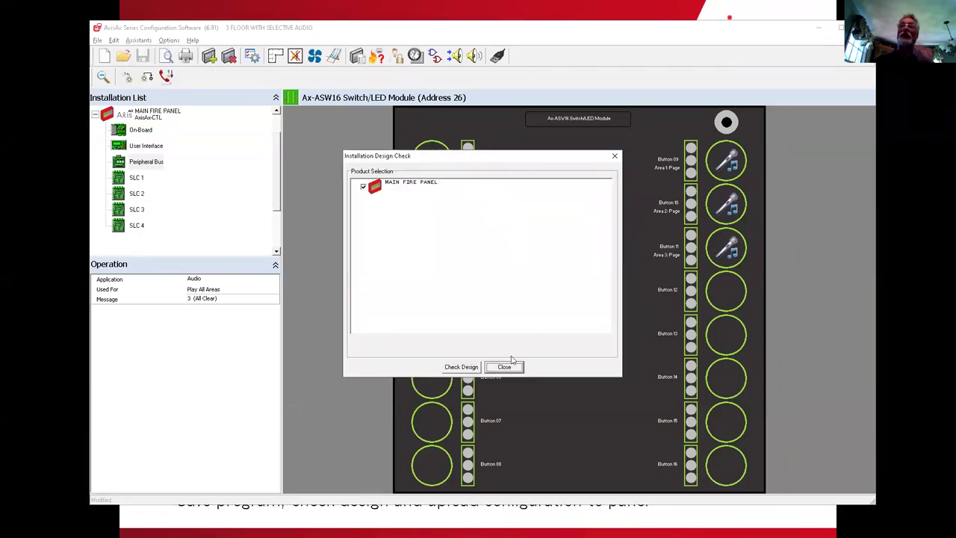
pyautogui.click(474, 369)
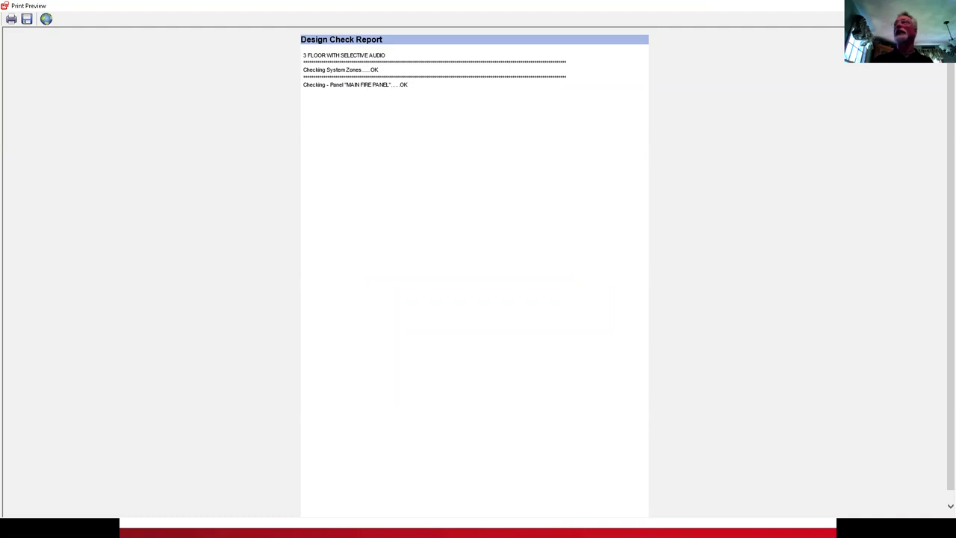
pyautogui.hotkey('alt', 'F4')
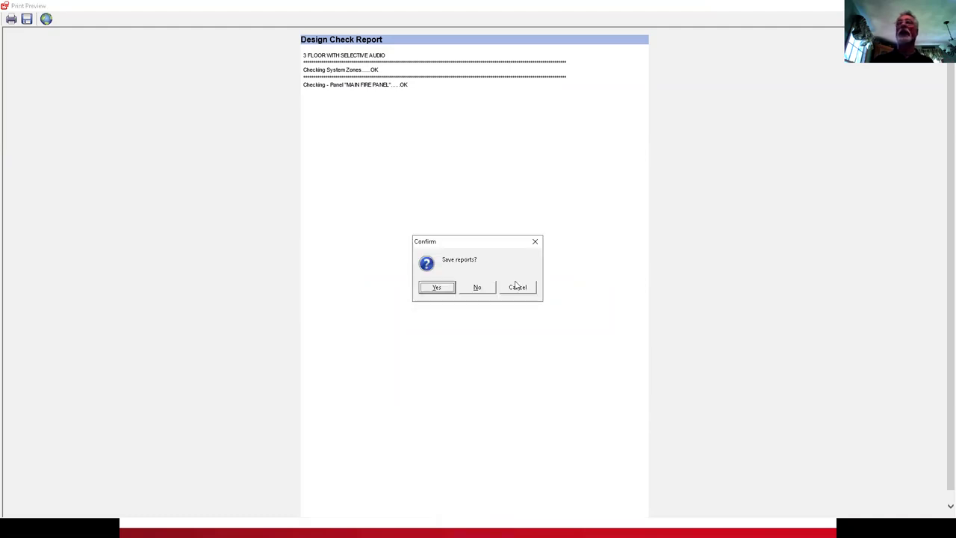
pyautogui.click(486, 290)
pyautogui.click(512, 367)
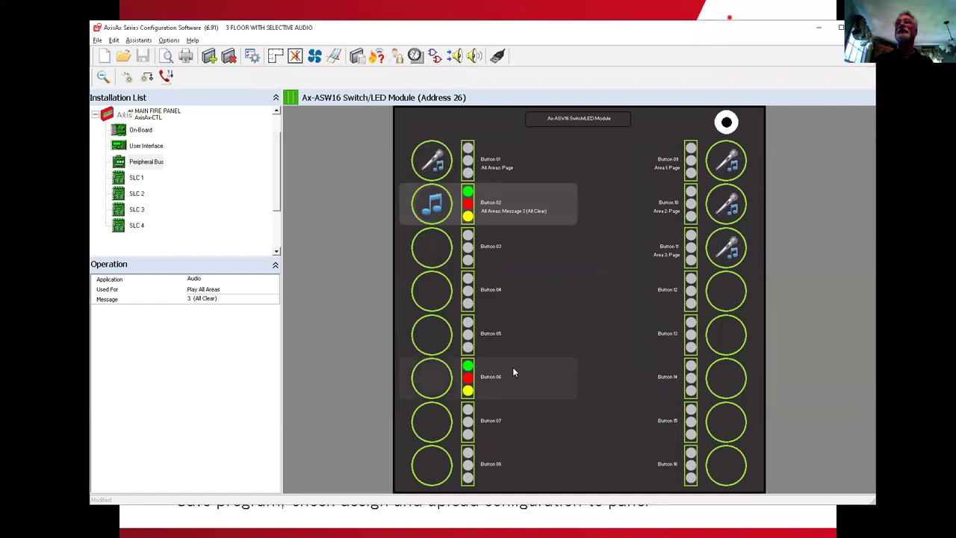
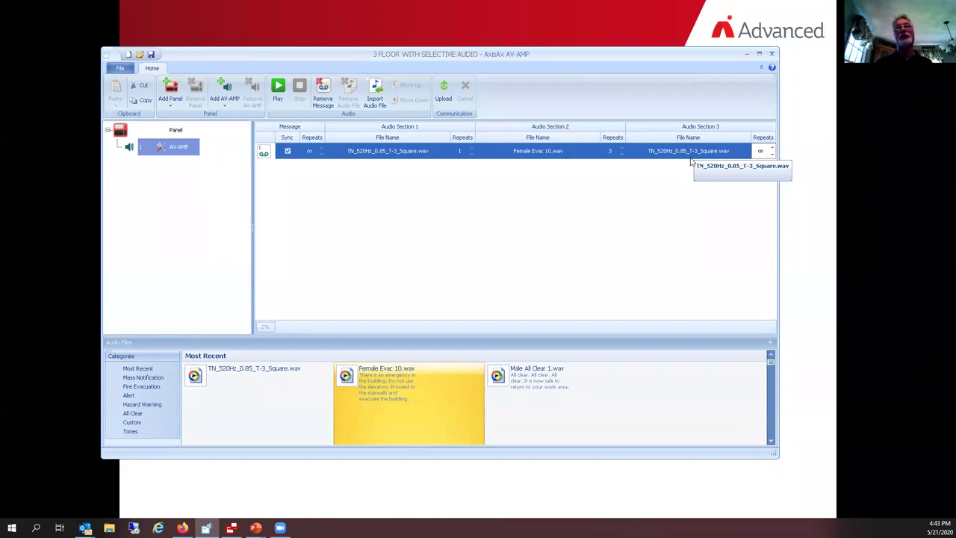
# Add Female Alert 2.wav as message 2 and Male All Clear 1.wav as message 3 for the AV-AMP.
pyautogui.click(127, 399)
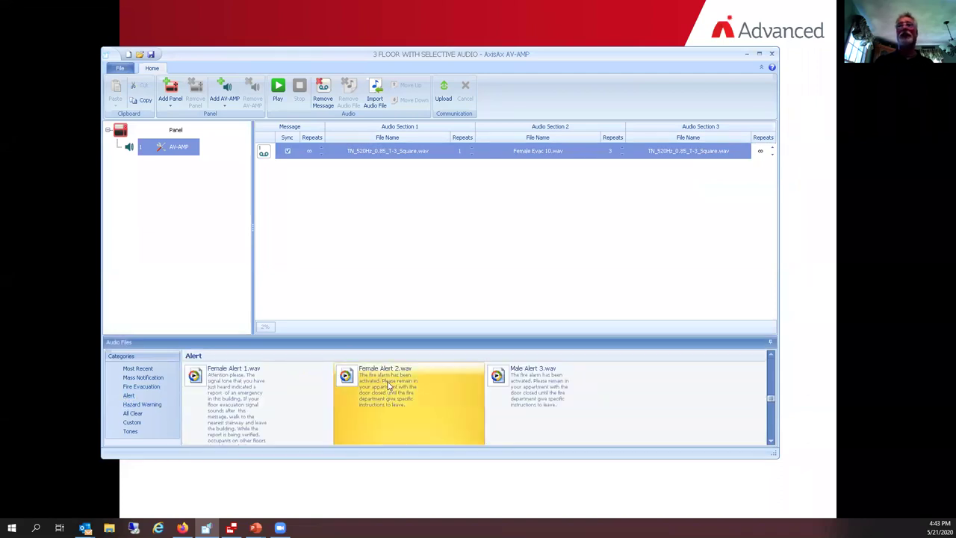
pyautogui.moveTo(381, 401); pyautogui.dragTo(384, 166)
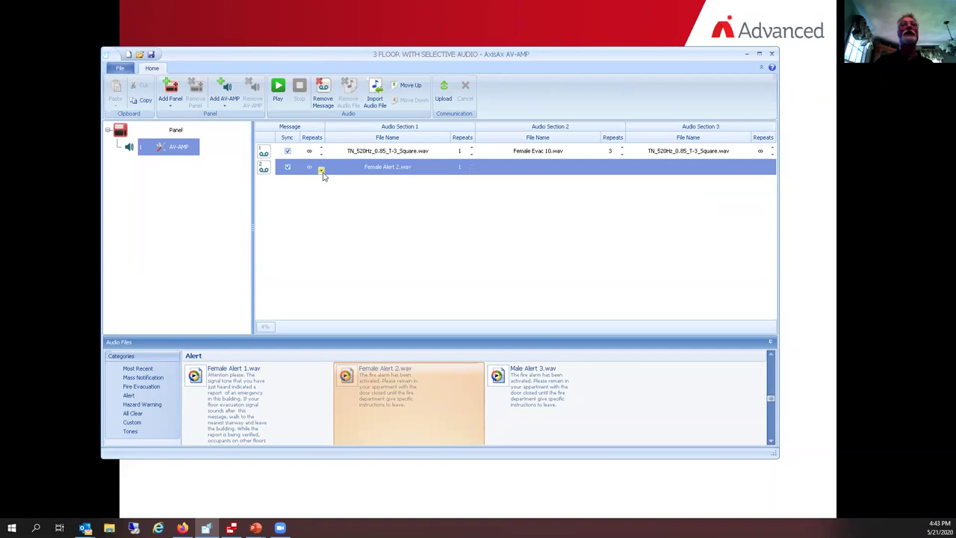
pyautogui.click(133, 414)
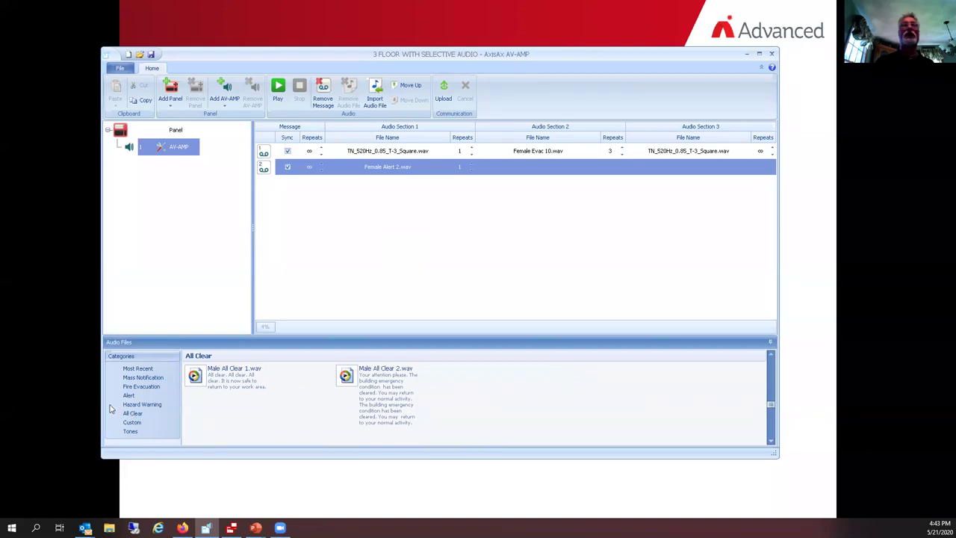
pyautogui.click(250, 423)
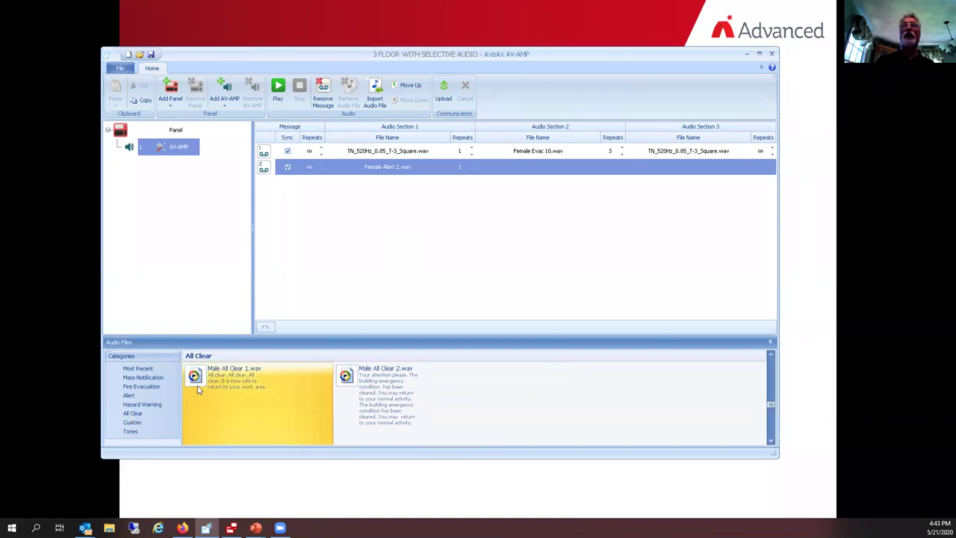
pyautogui.moveTo(196, 377); pyautogui.dragTo(383, 187)
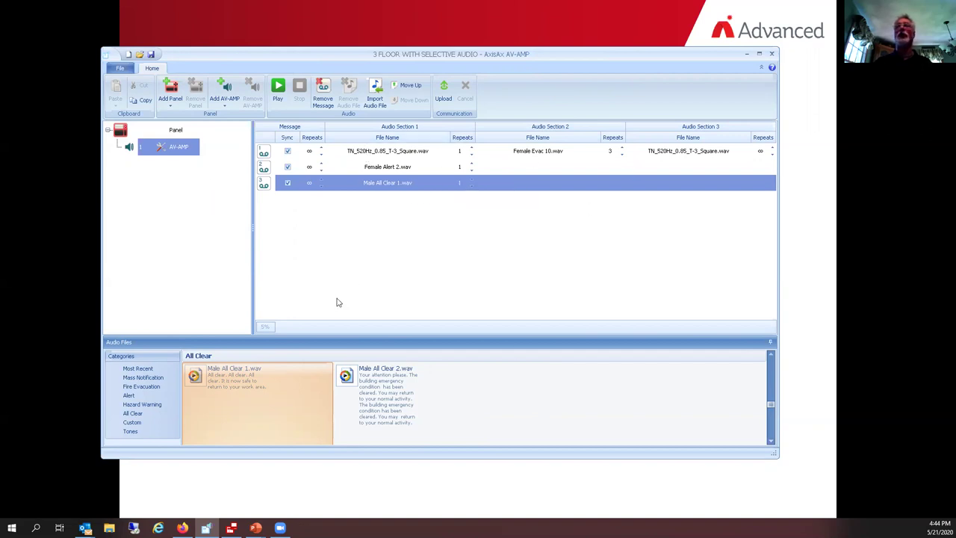
pyautogui.click(283, 337)
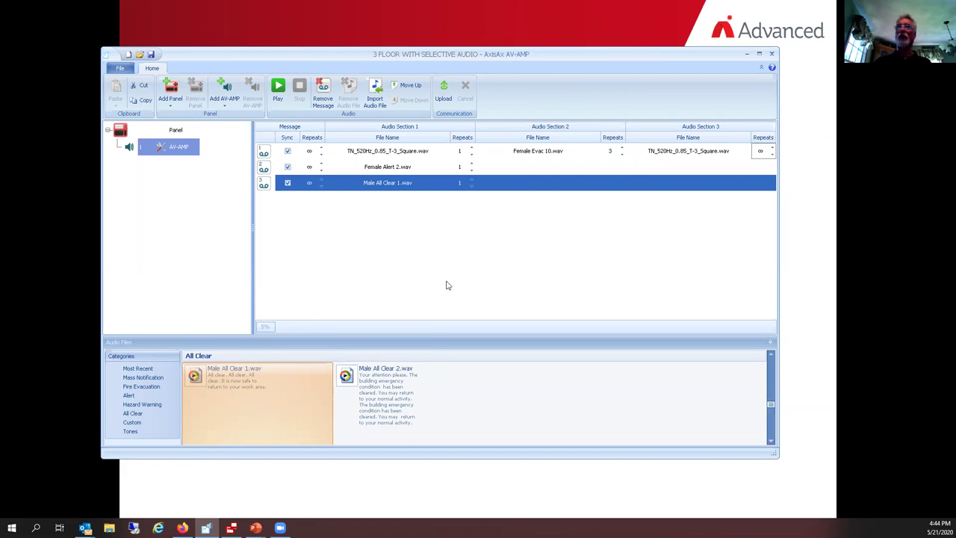
pyautogui.click(444, 101)
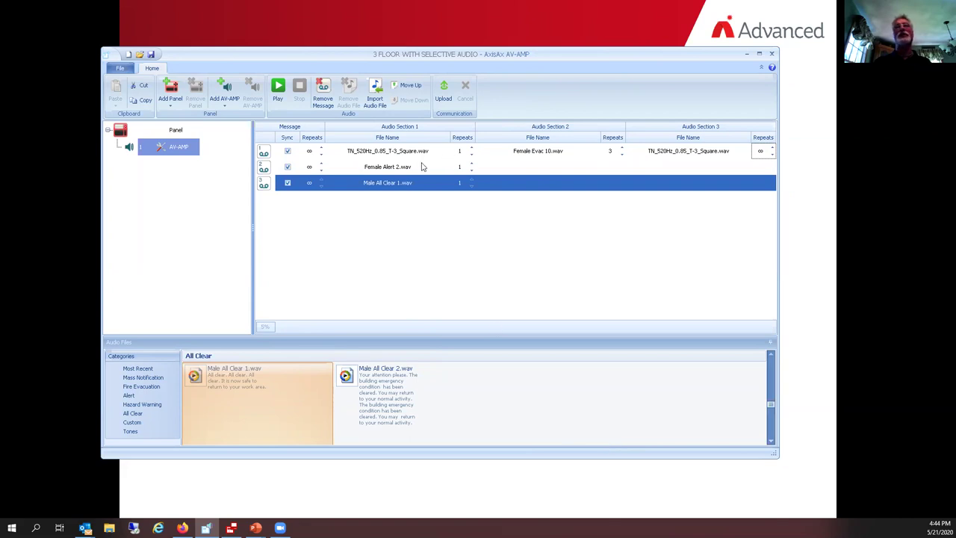
pyautogui.moveTo(422, 166)
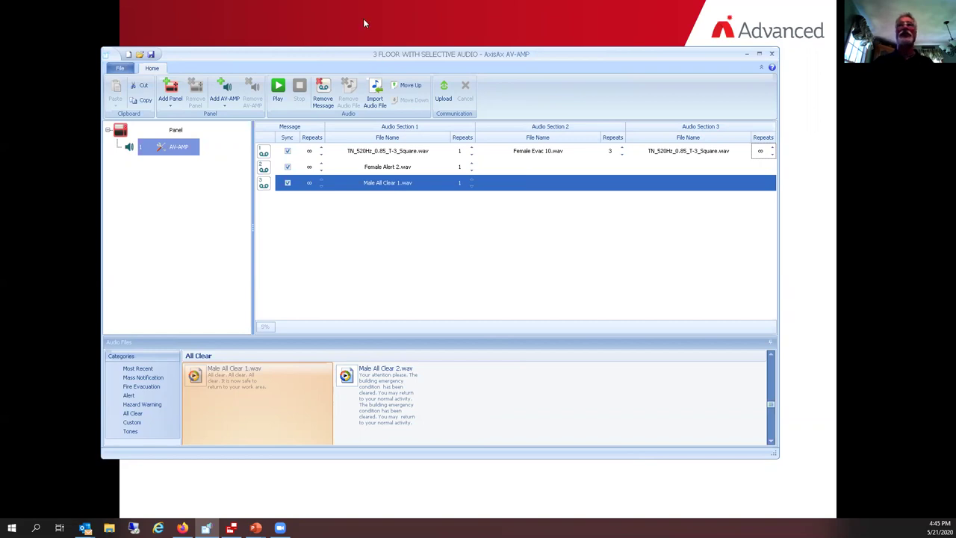
# Advance the presentation through the remaining Amplifier Tool Tasks to the slide on wiring the mic bus amplifier to area amplifiers.
pyautogui.click(287, 151)
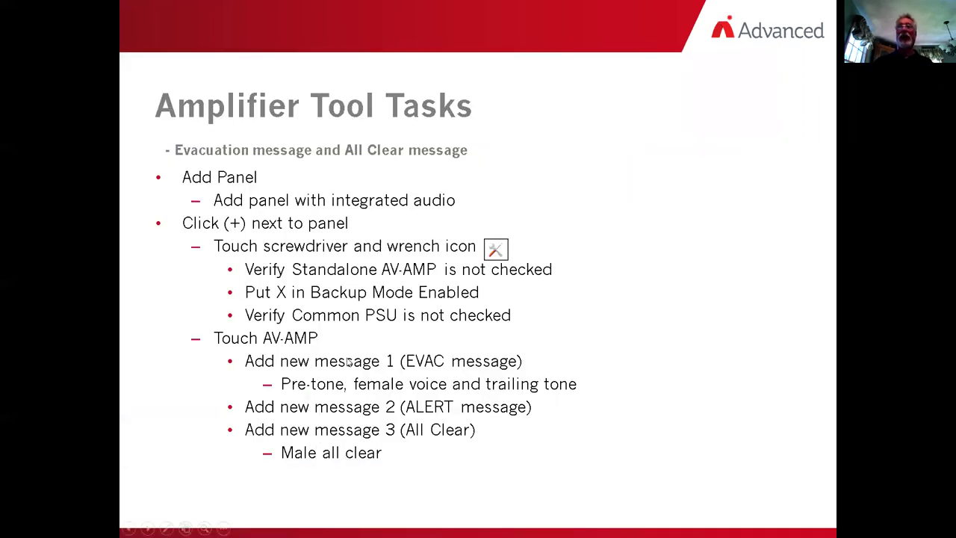
pyautogui.click(378, 466)
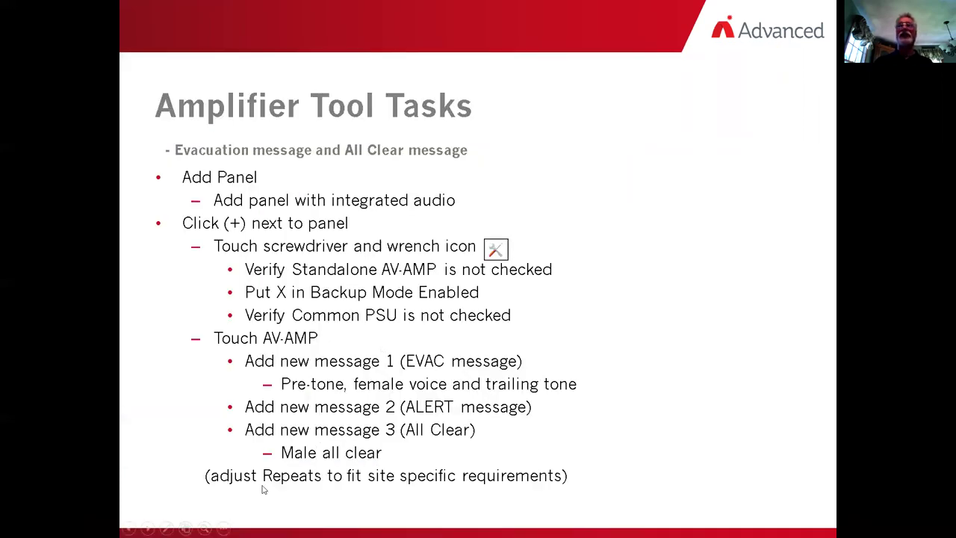
pyautogui.click(463, 506)
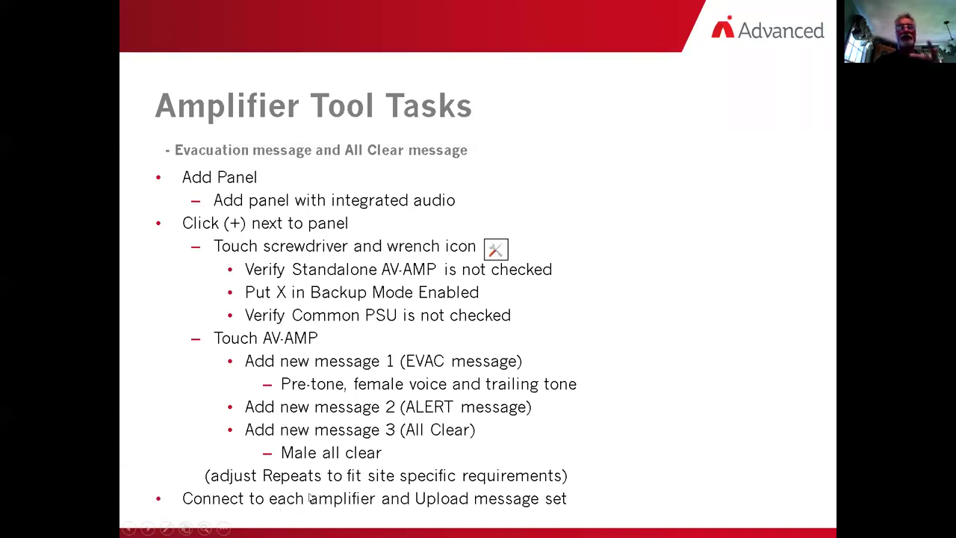
pyautogui.click(272, 431)
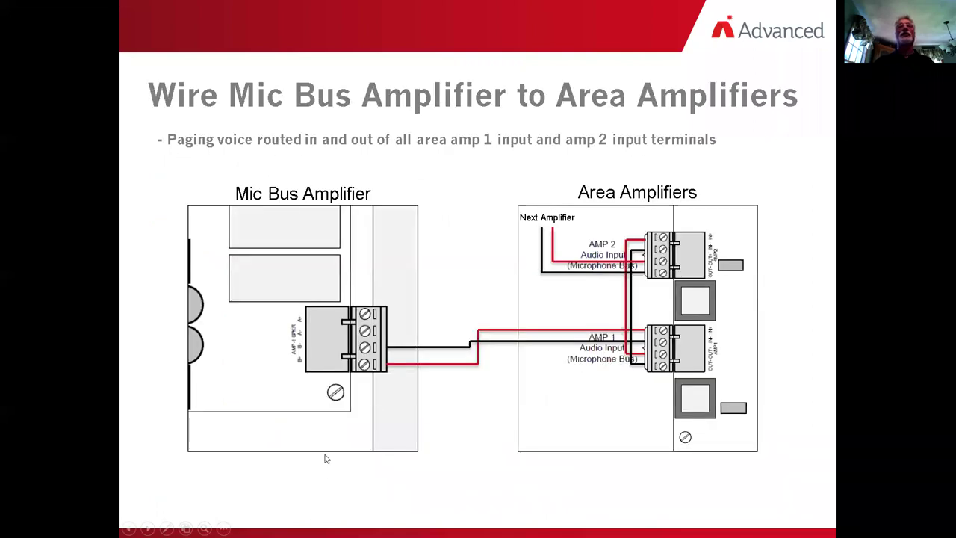
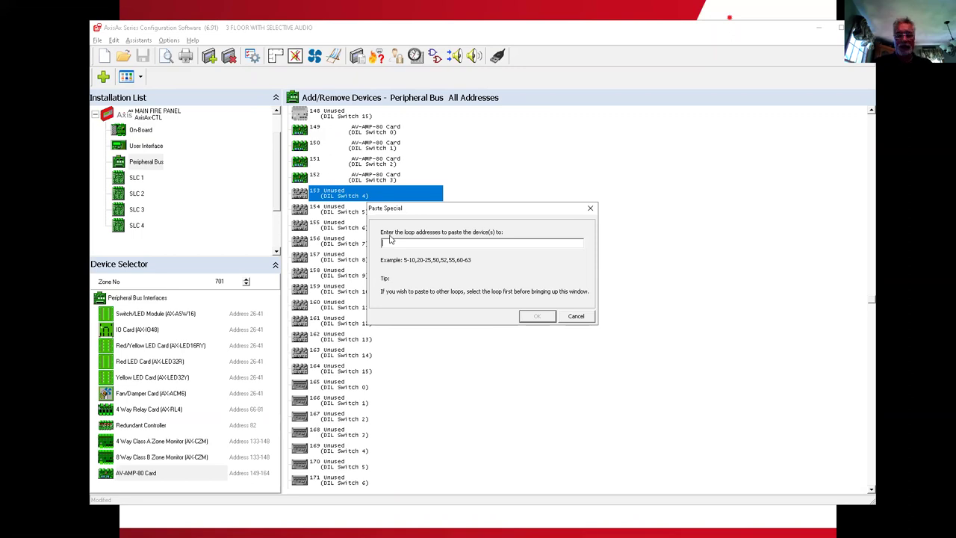
# Try to paste the copied device to a range of addresses on the peripheral bus using Paste Special.
pyautogui.write('153-164')
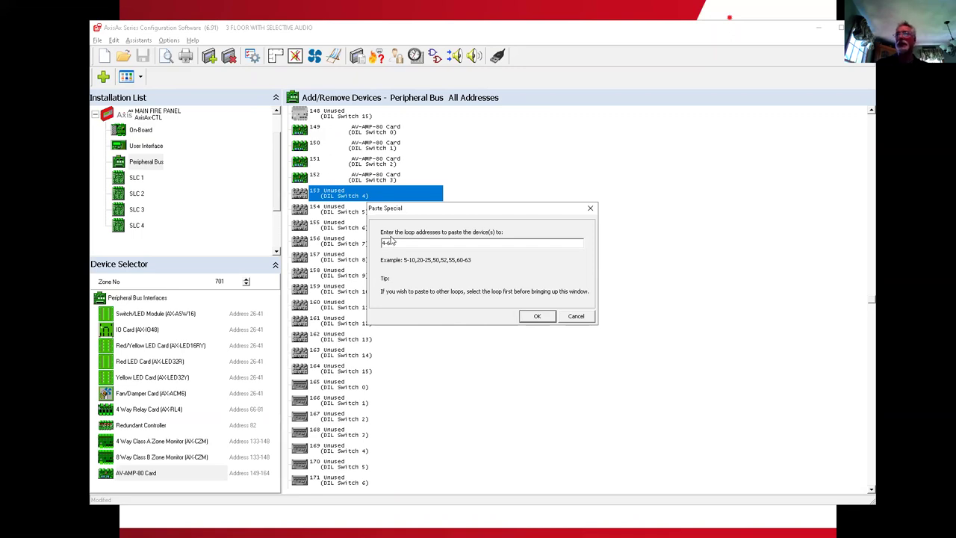
pyautogui.click(545, 319)
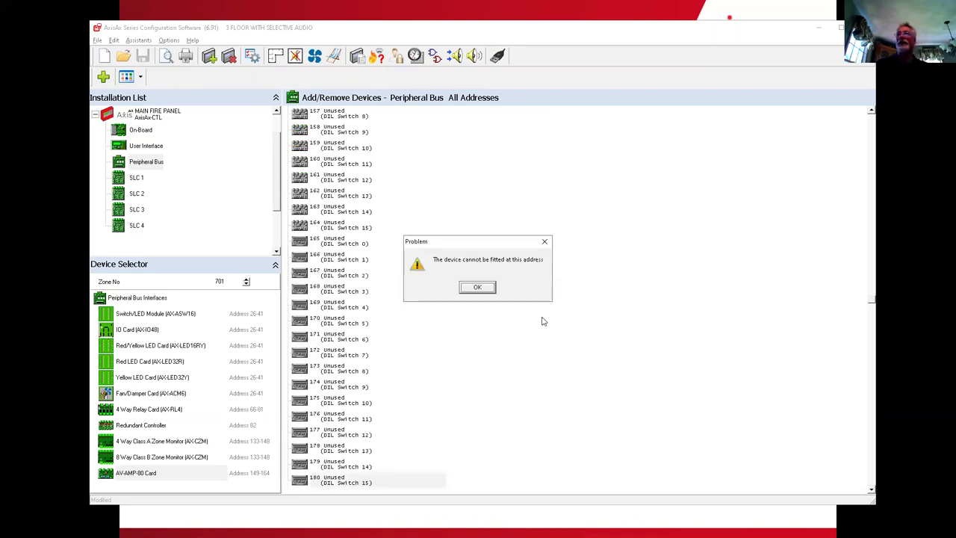
pyautogui.click(471, 289)
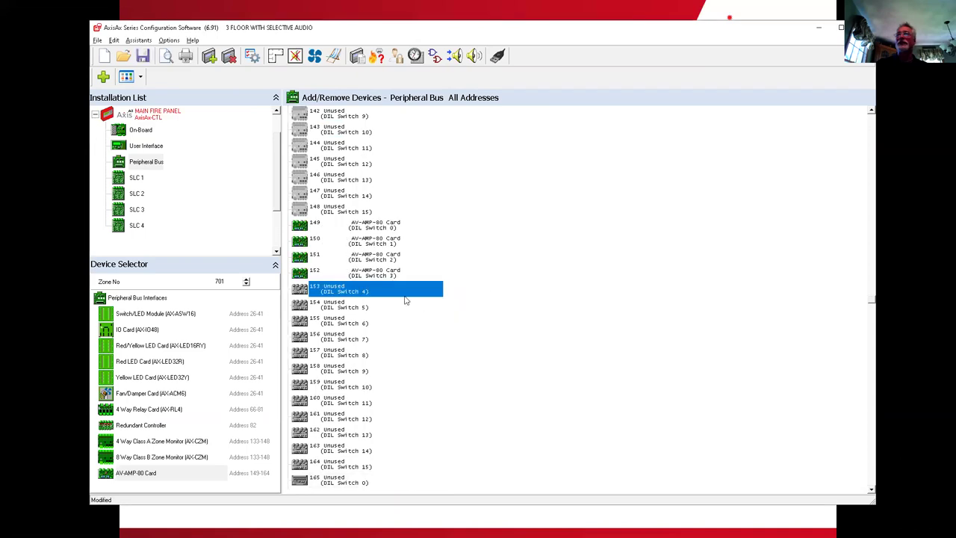
# Try to paste the copied device to the unused peripheral bus addresses 153-155 with Paste Special.
pyautogui.rightClick(364, 290)
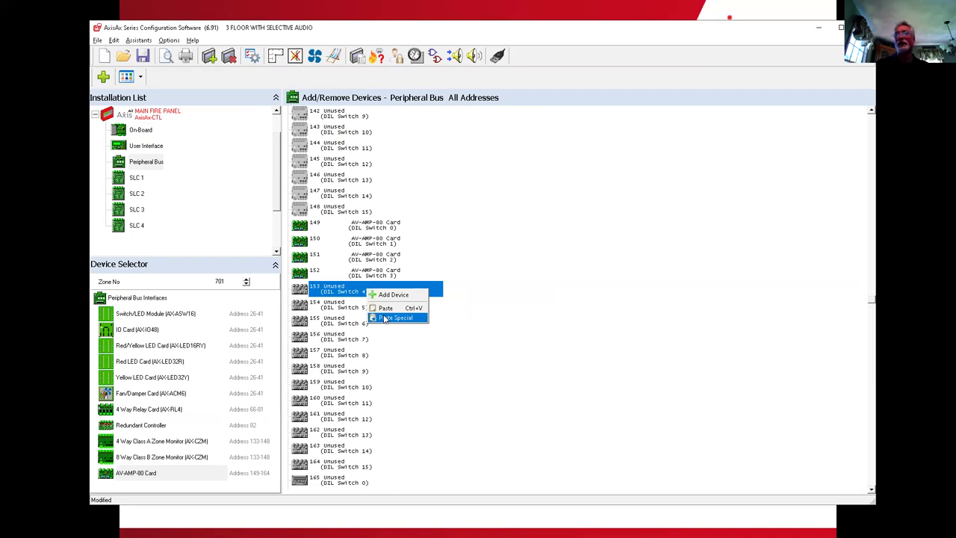
pyautogui.click(387, 318)
pyautogui.moveTo(411, 213); pyautogui.dragTo(487, 213)
pyautogui.write('153')
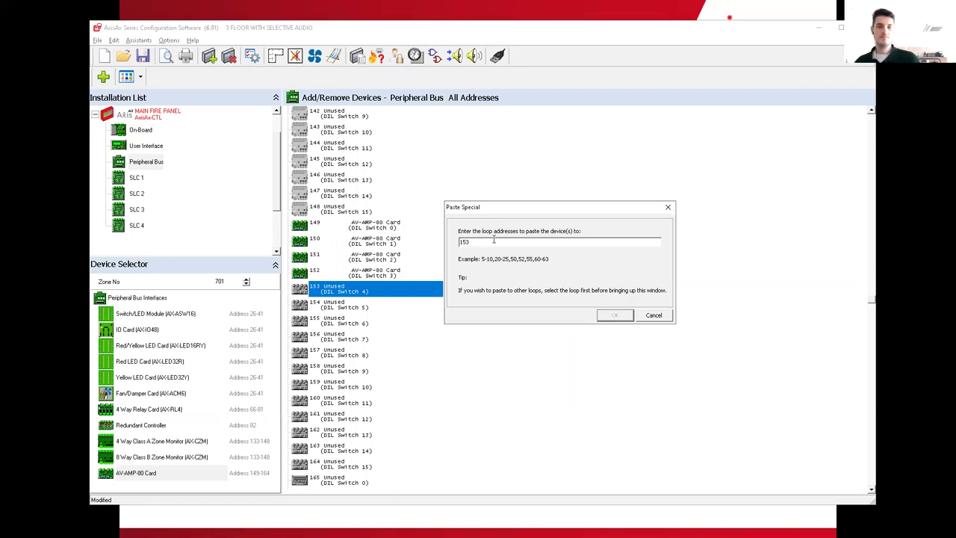
pyautogui.write('-155')
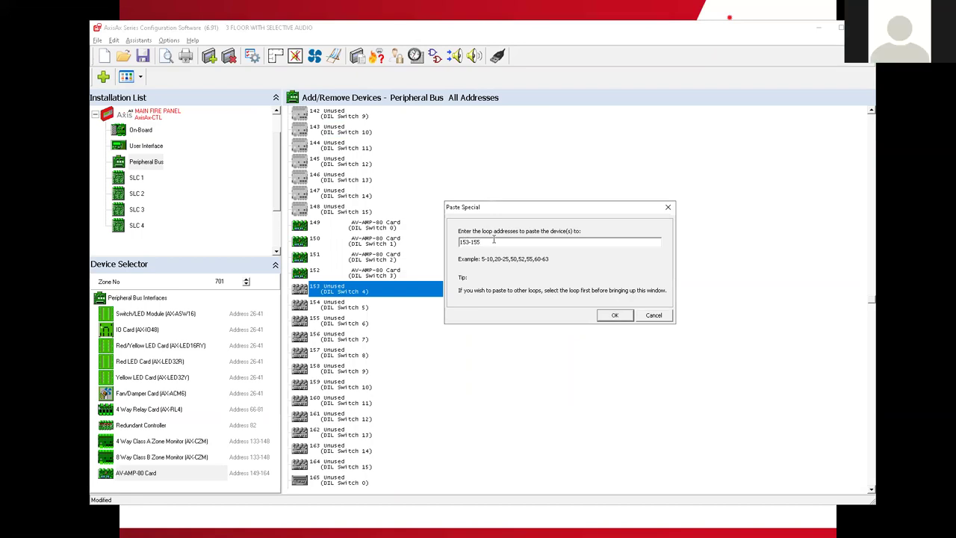
pyautogui.click(616, 316)
pyautogui.click(478, 287)
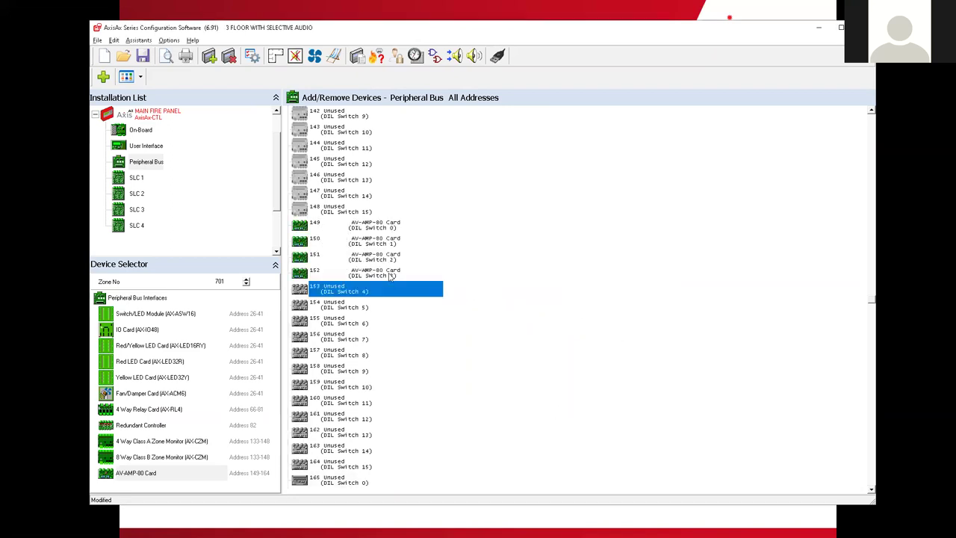
# Open the device information for the AV-AMP-80 card at address 150 and view the details of point 150.1.
pyautogui.click(380, 240)
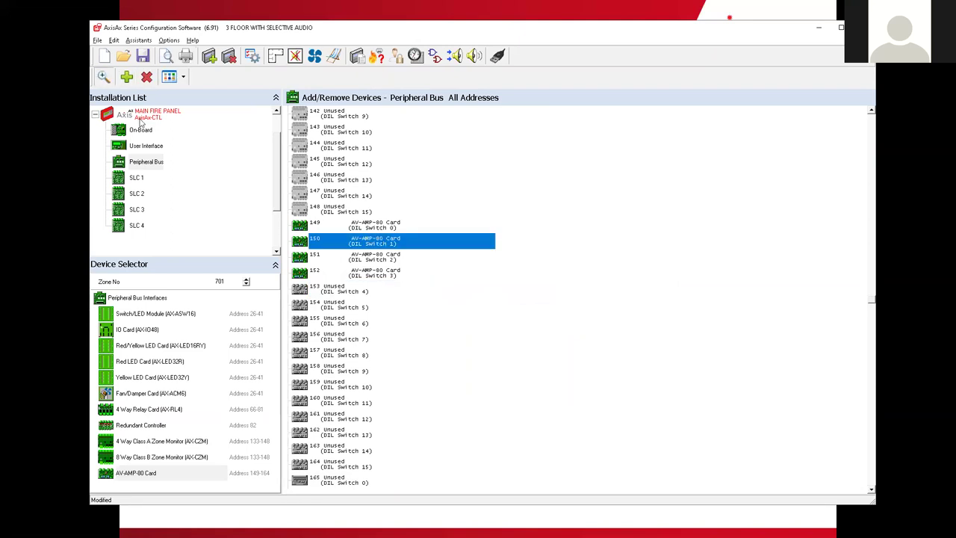
pyautogui.click(142, 124)
pyautogui.click(483, 368)
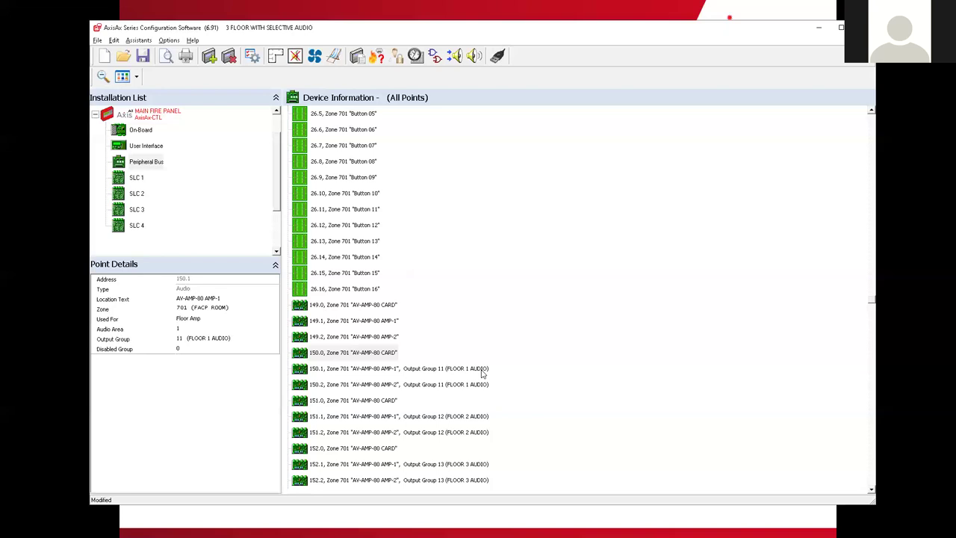